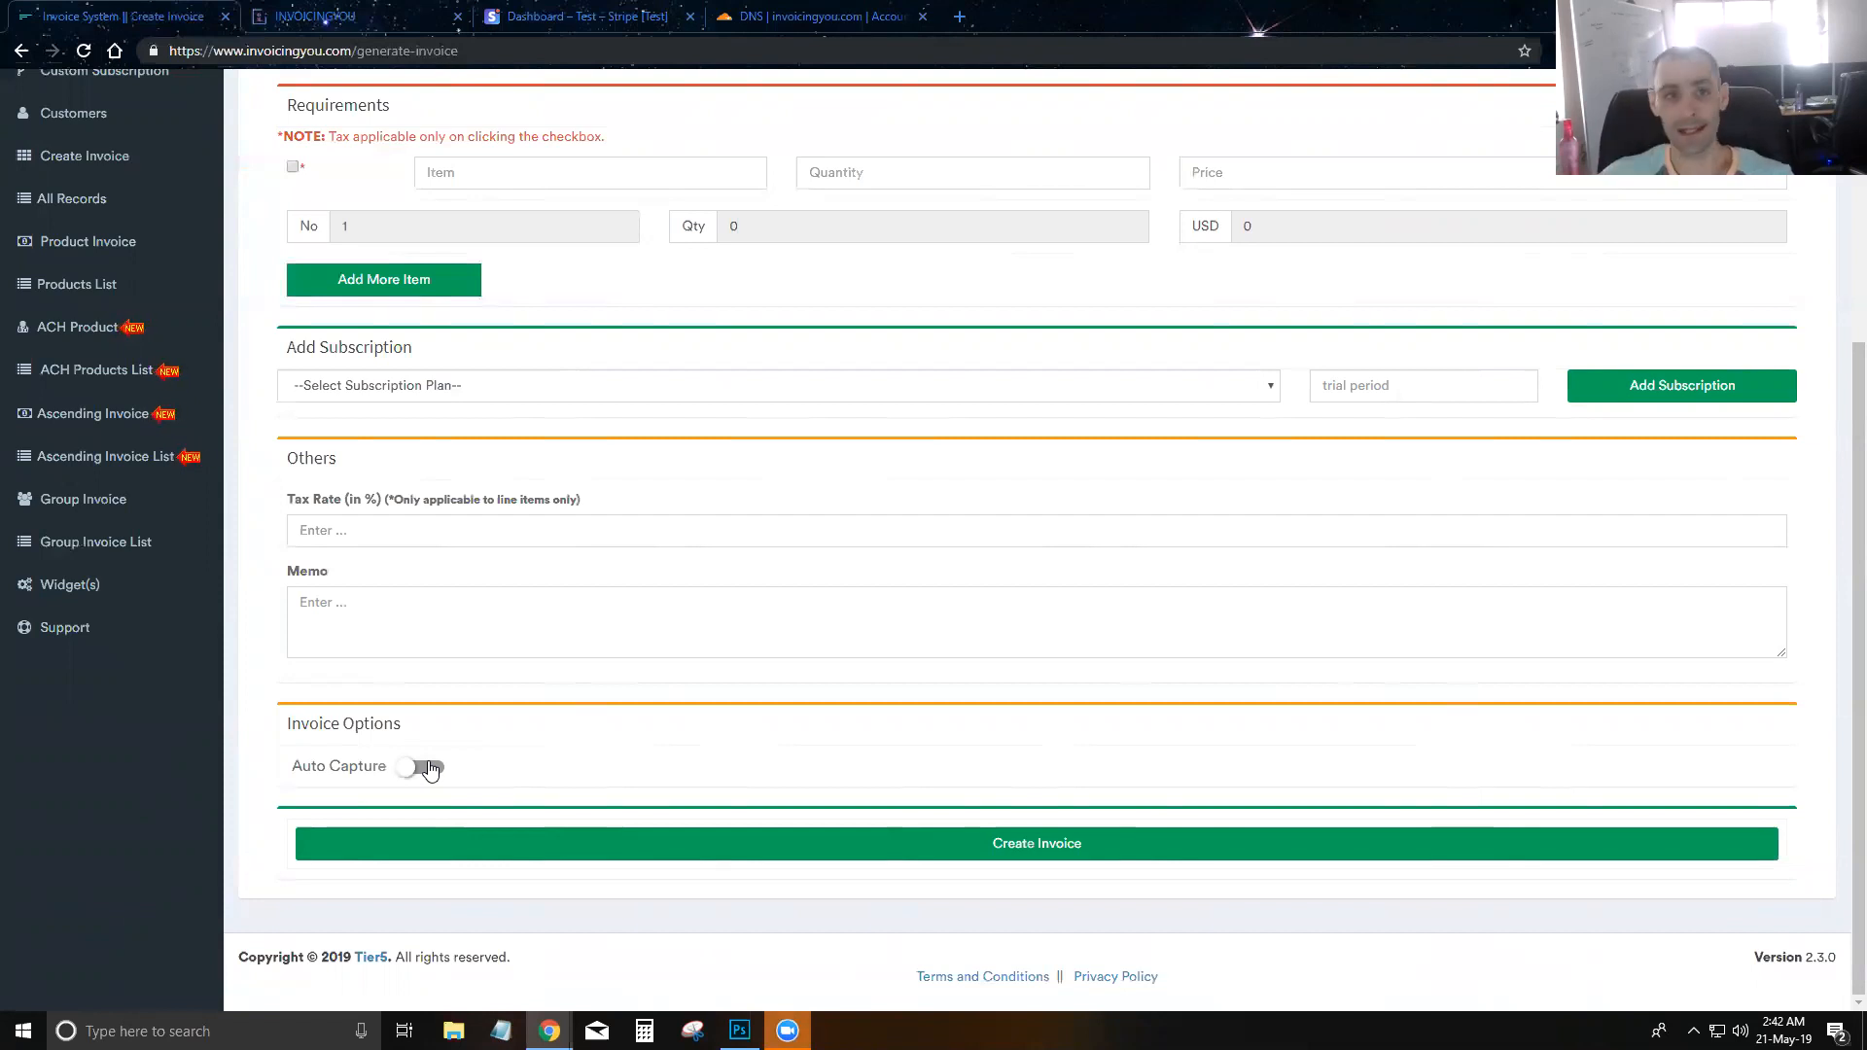
scroll(430, 769, up, 4)
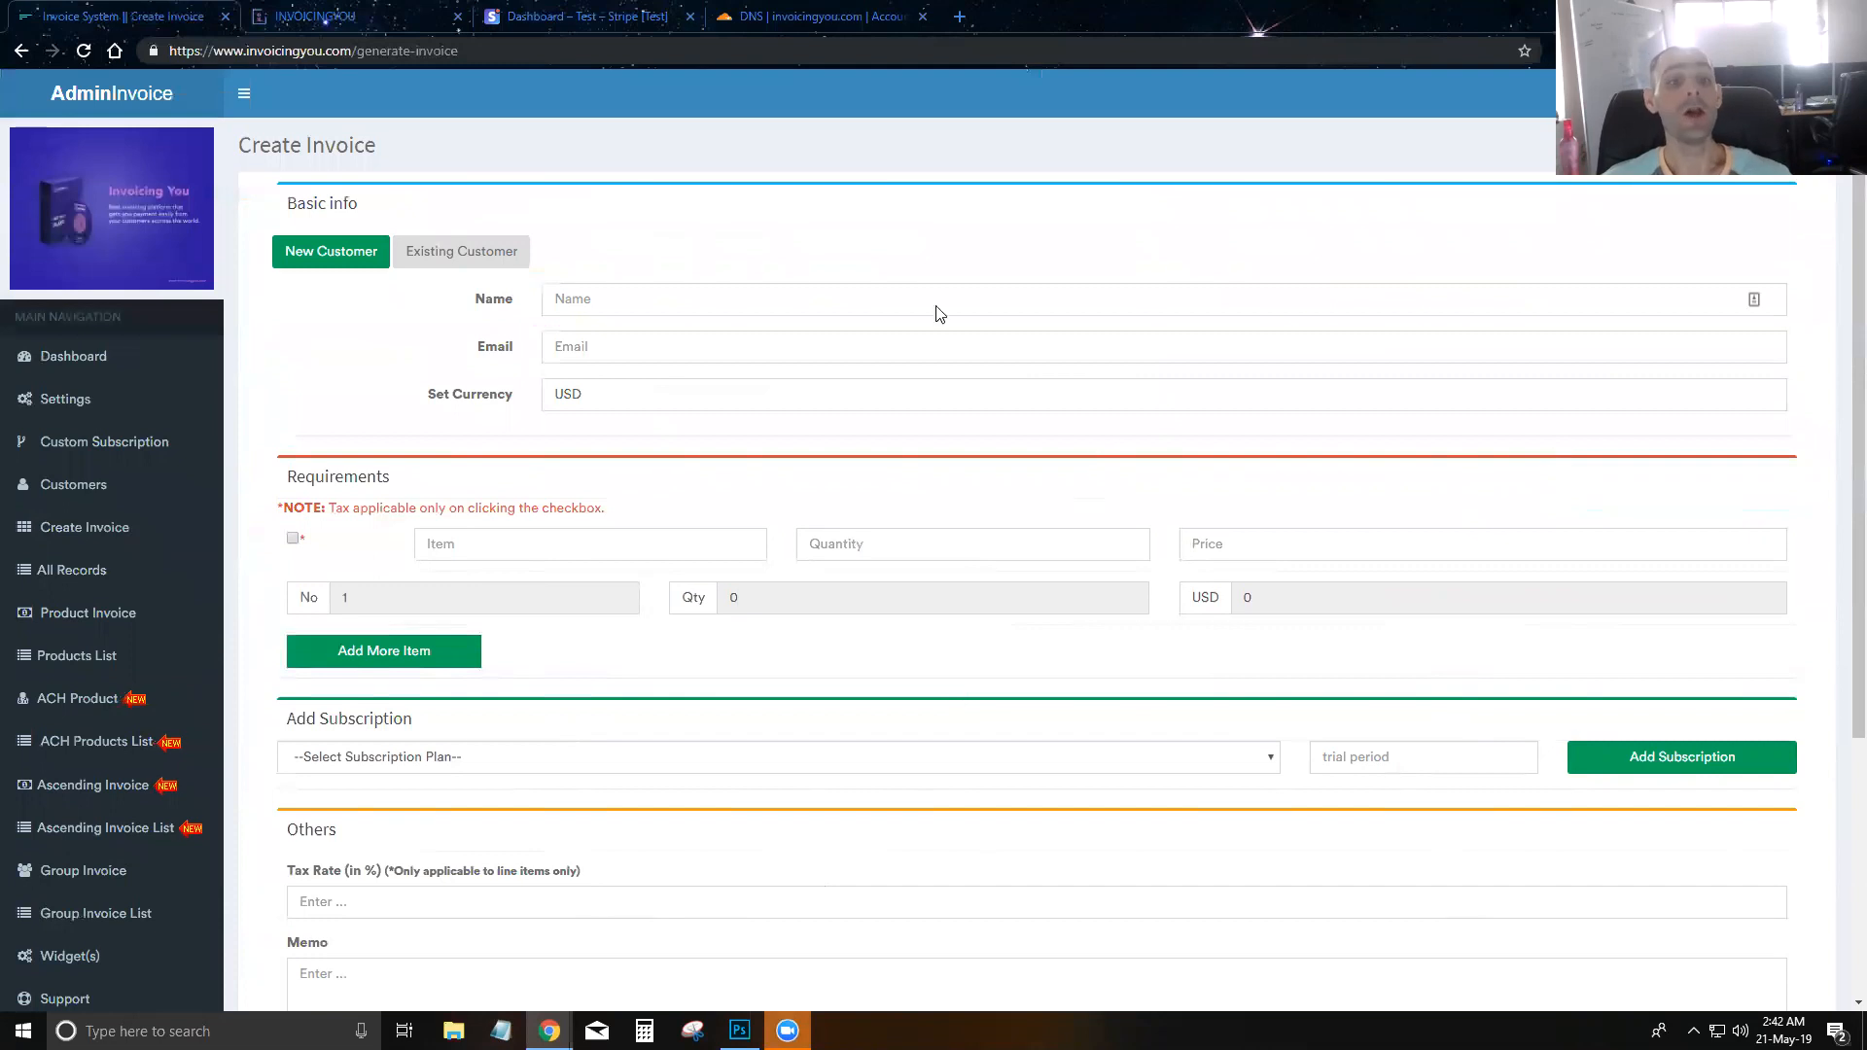
click(494, 251)
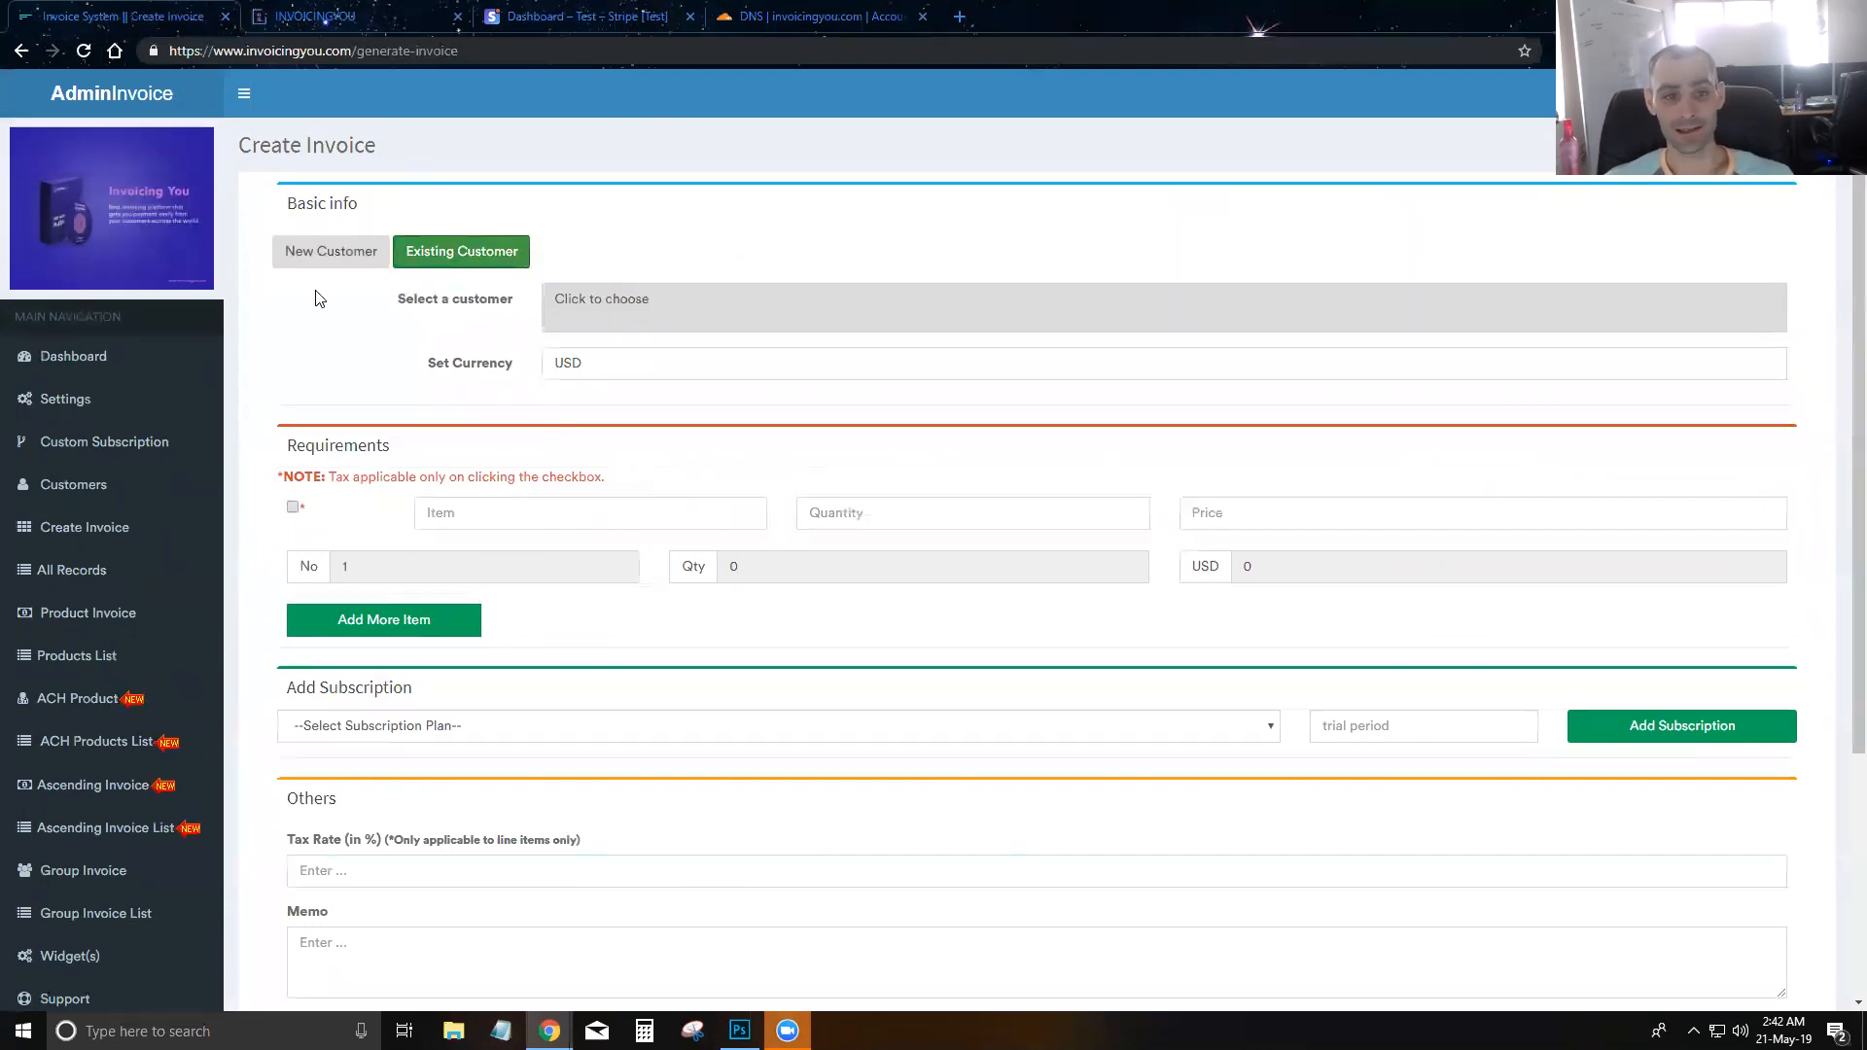
click(377, 261)
scroll(603, 389, down, 4)
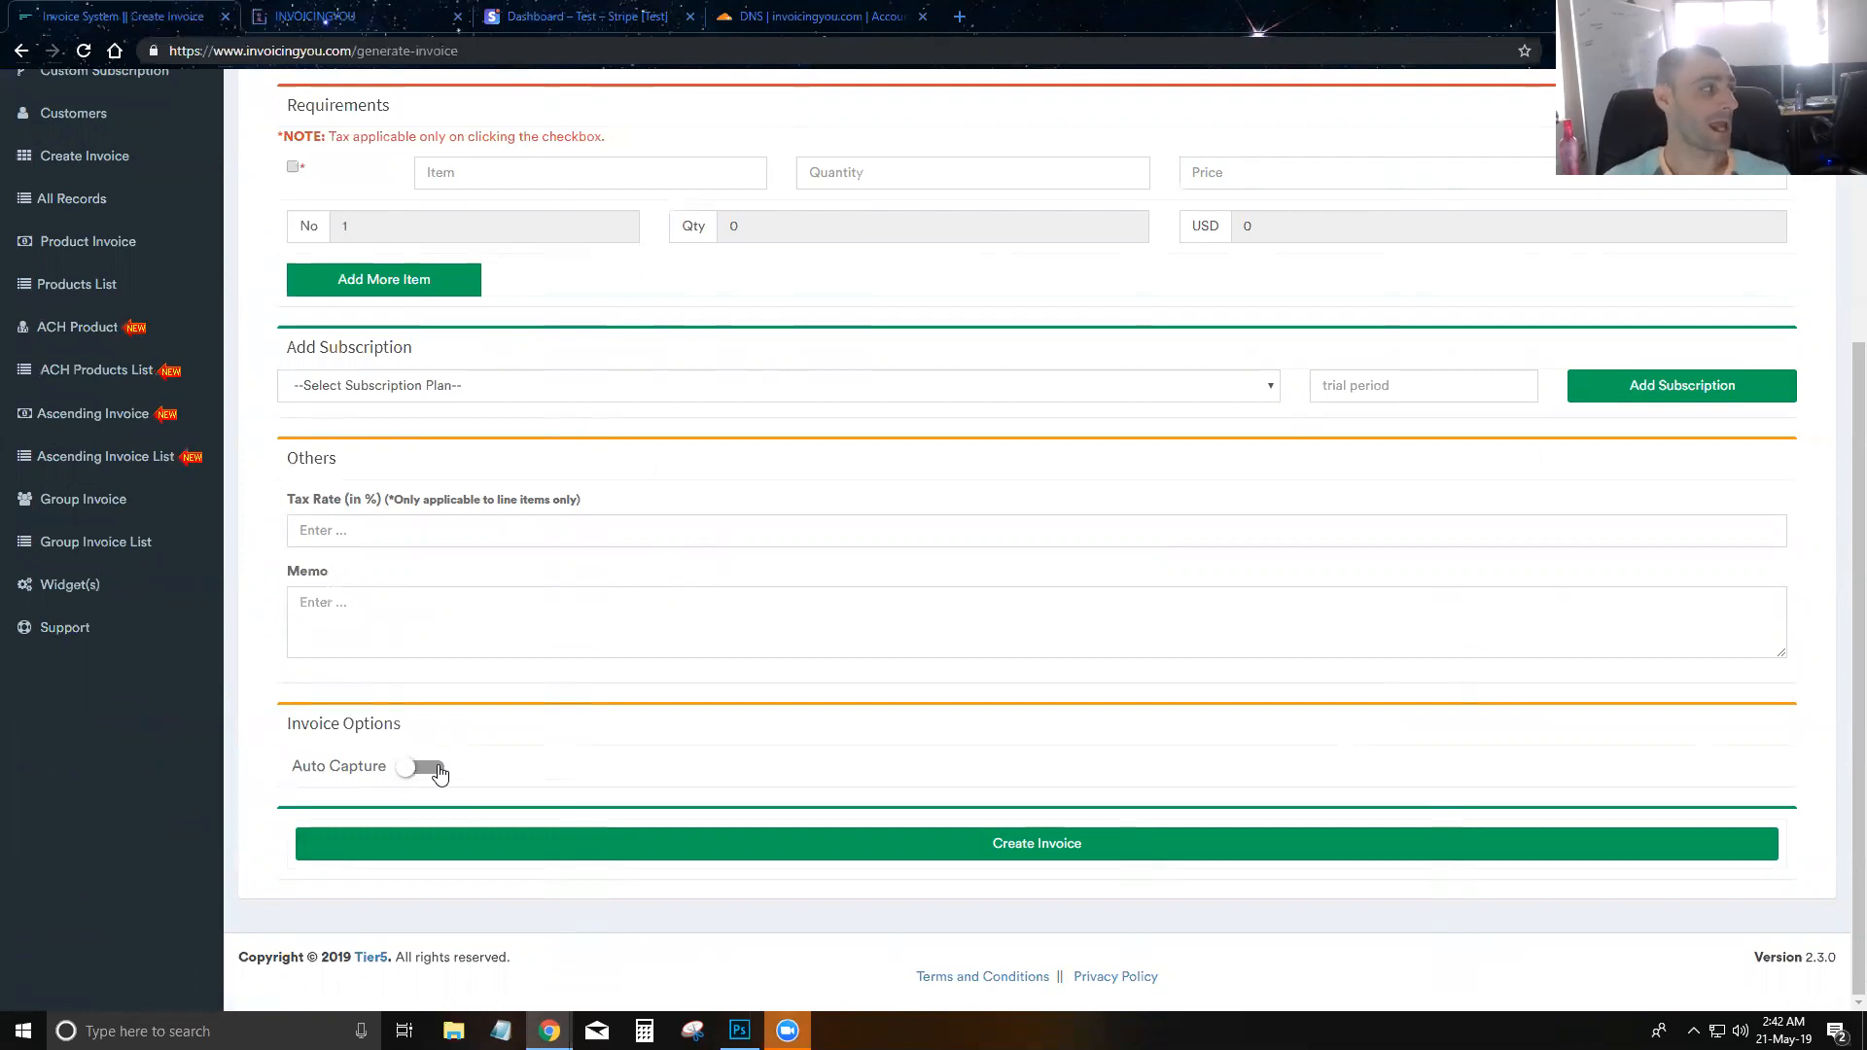
scroll(608, 572, up, 3)
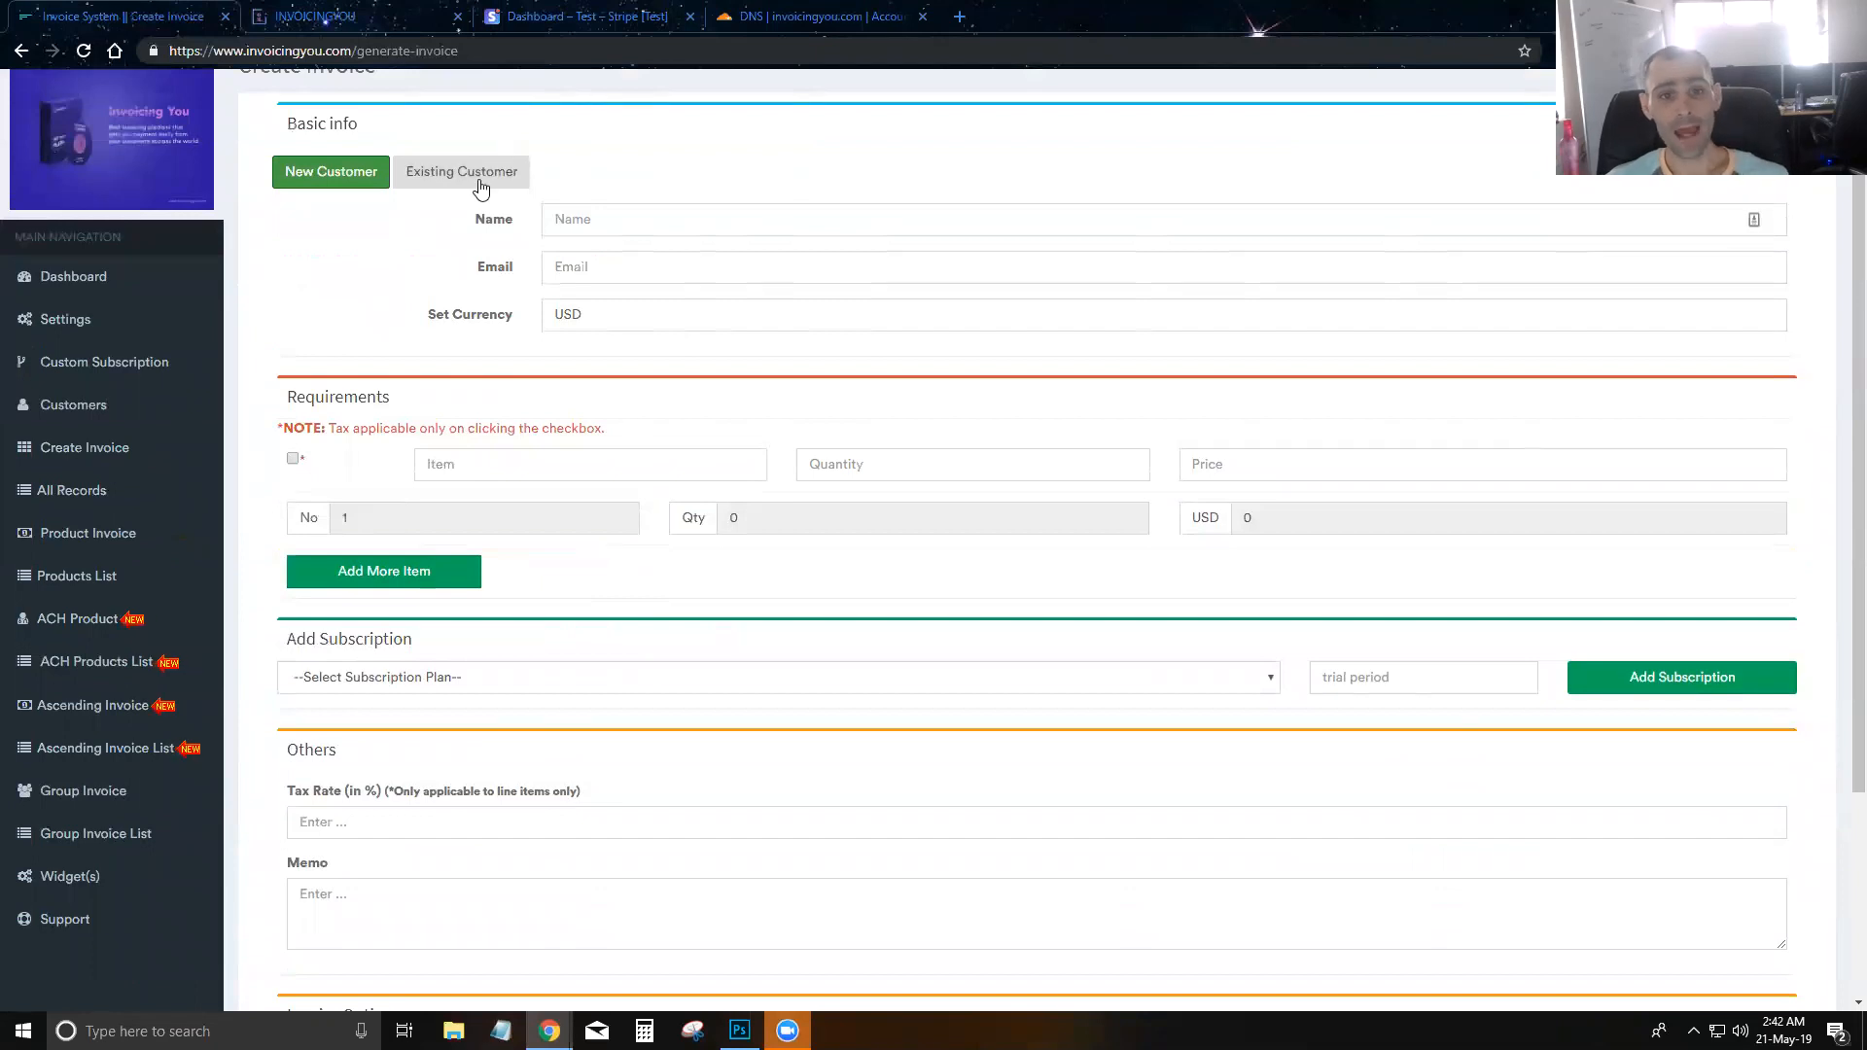
Bill an existing customer, pick the second one, without the Card Updated mark, and turn on Auto Capture.
click(476, 181)
click(652, 245)
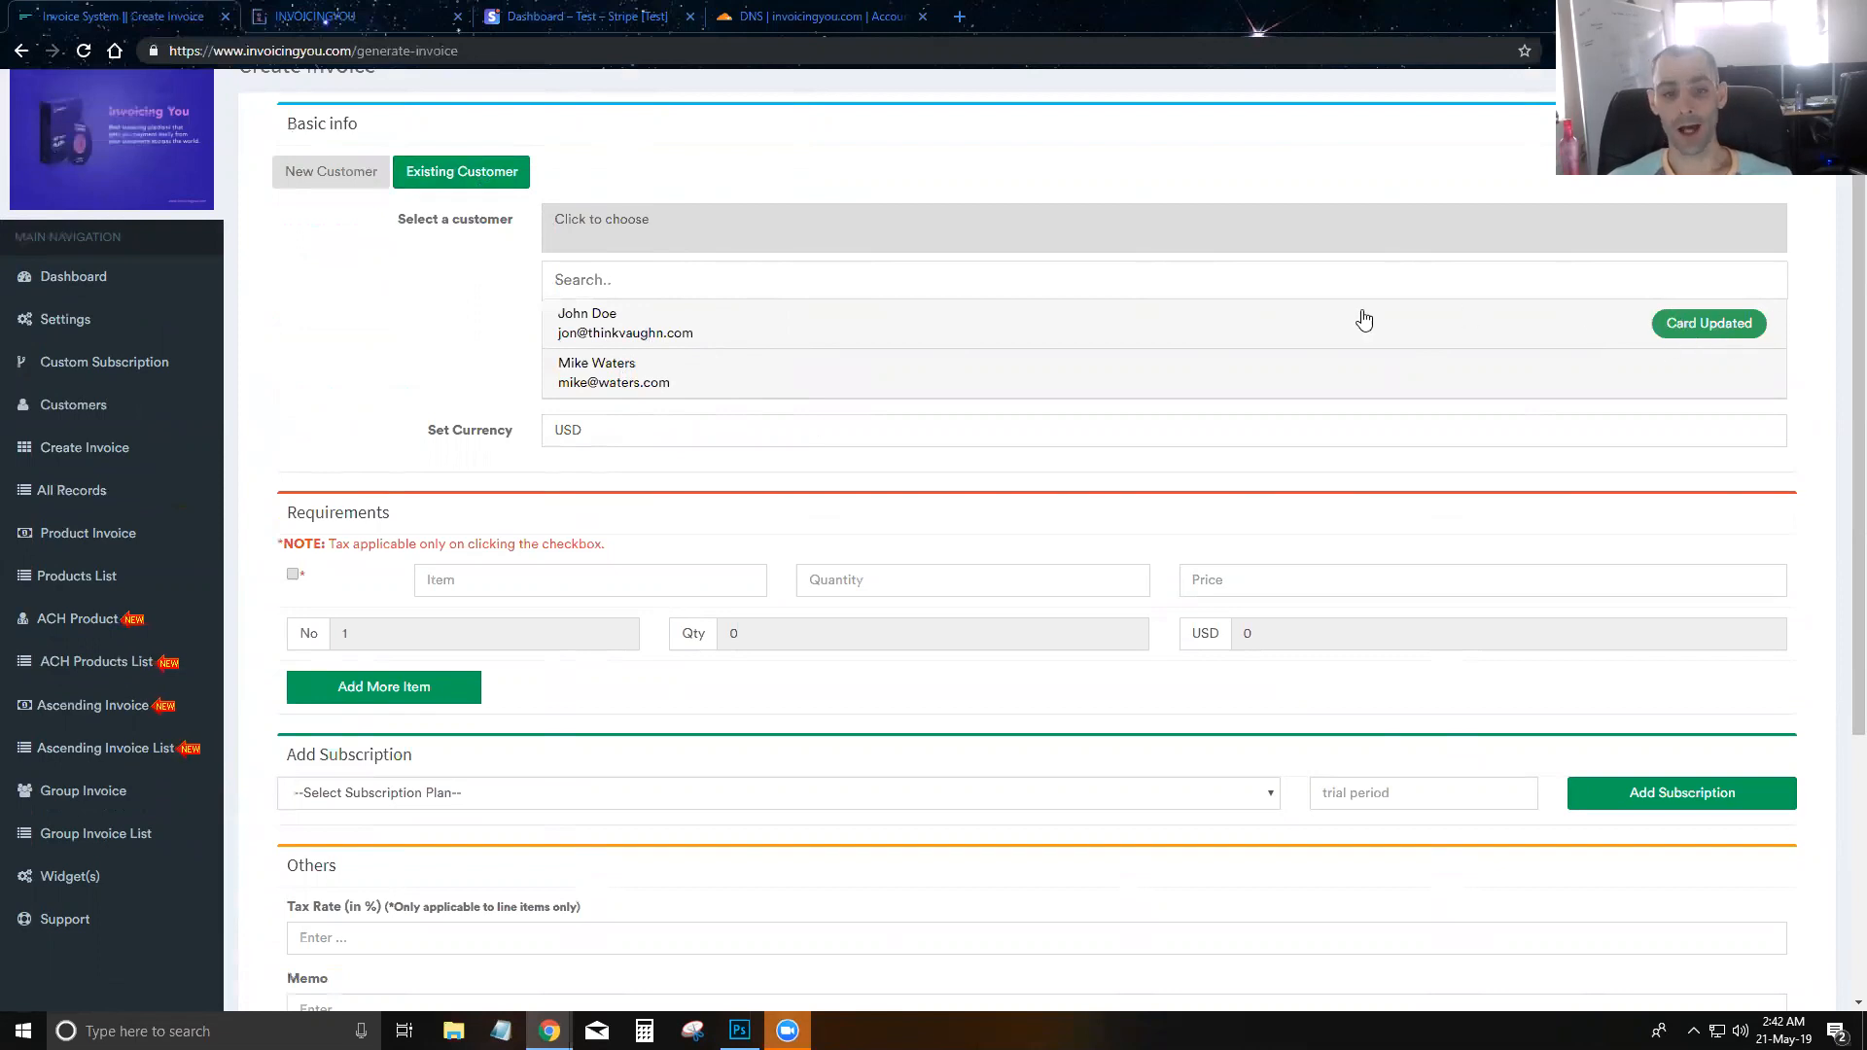
click(696, 386)
scroll(547, 521, down, 4)
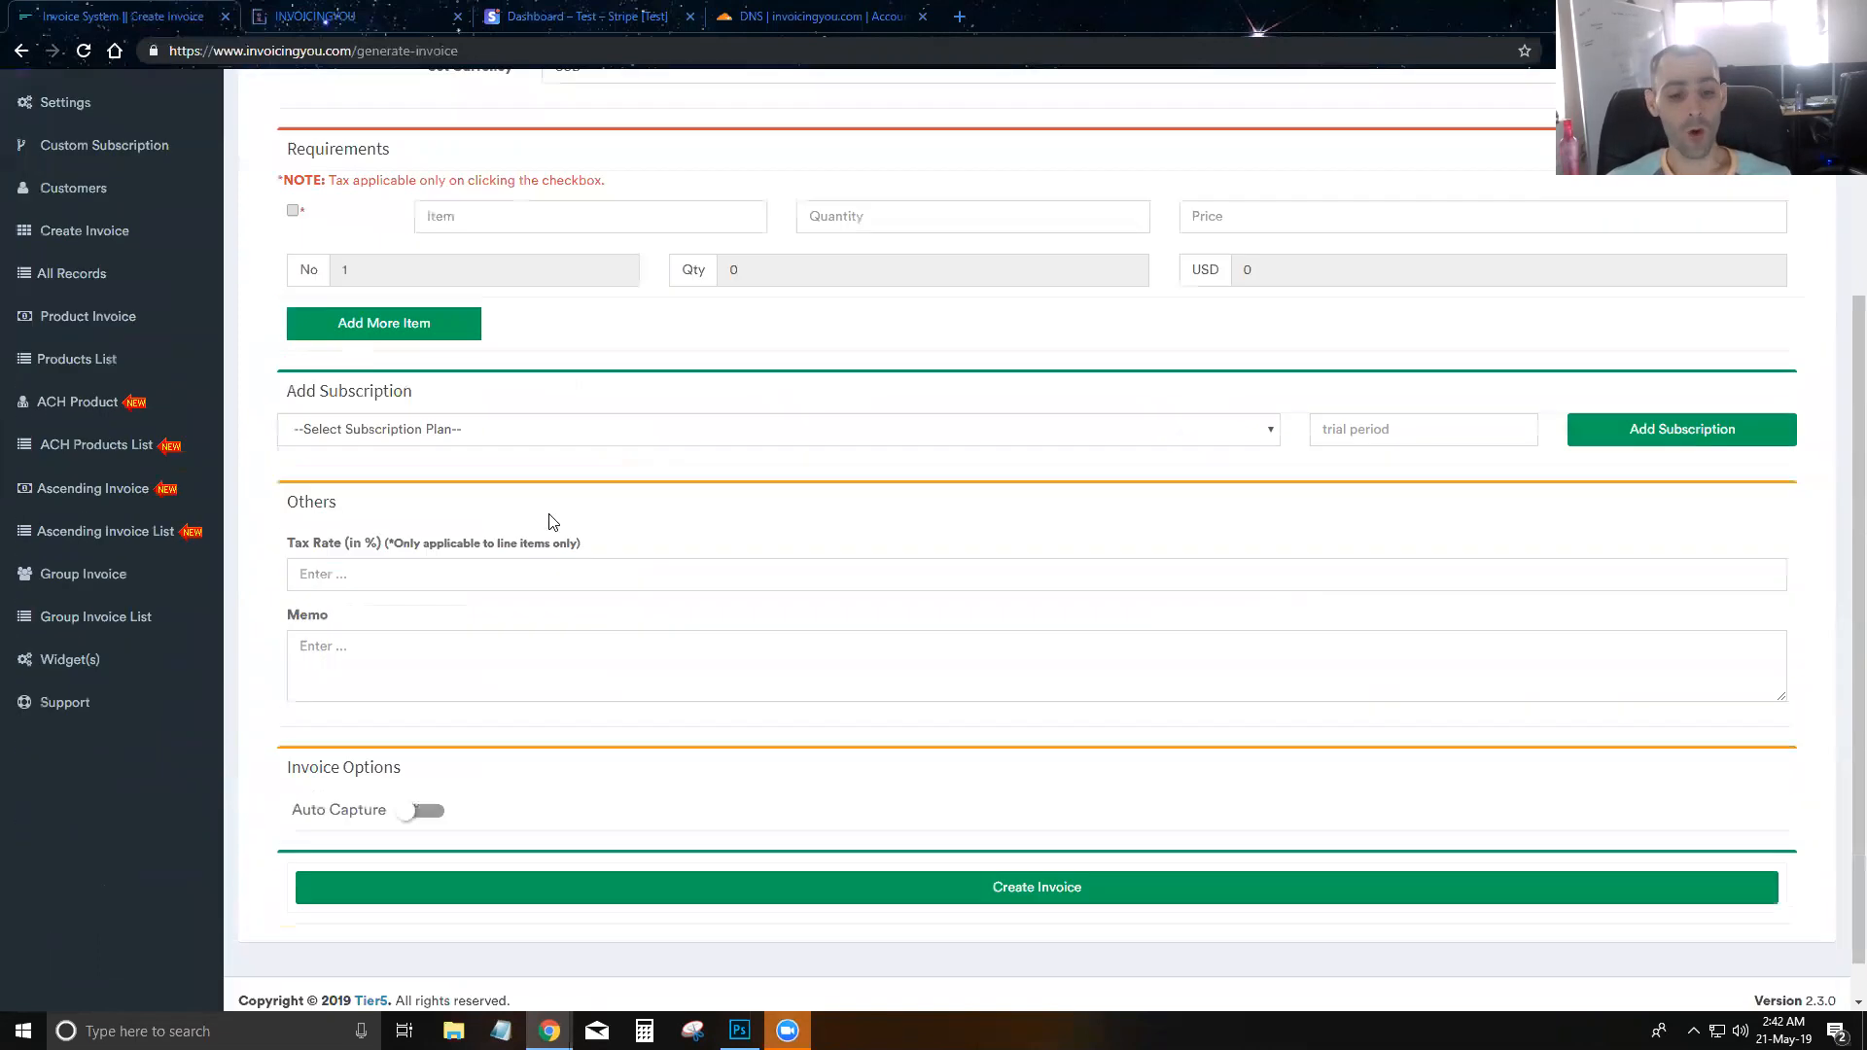
click(425, 767)
Change the invoice's existing customer to the one marked Card Updated.
scroll(651, 730, up, 3)
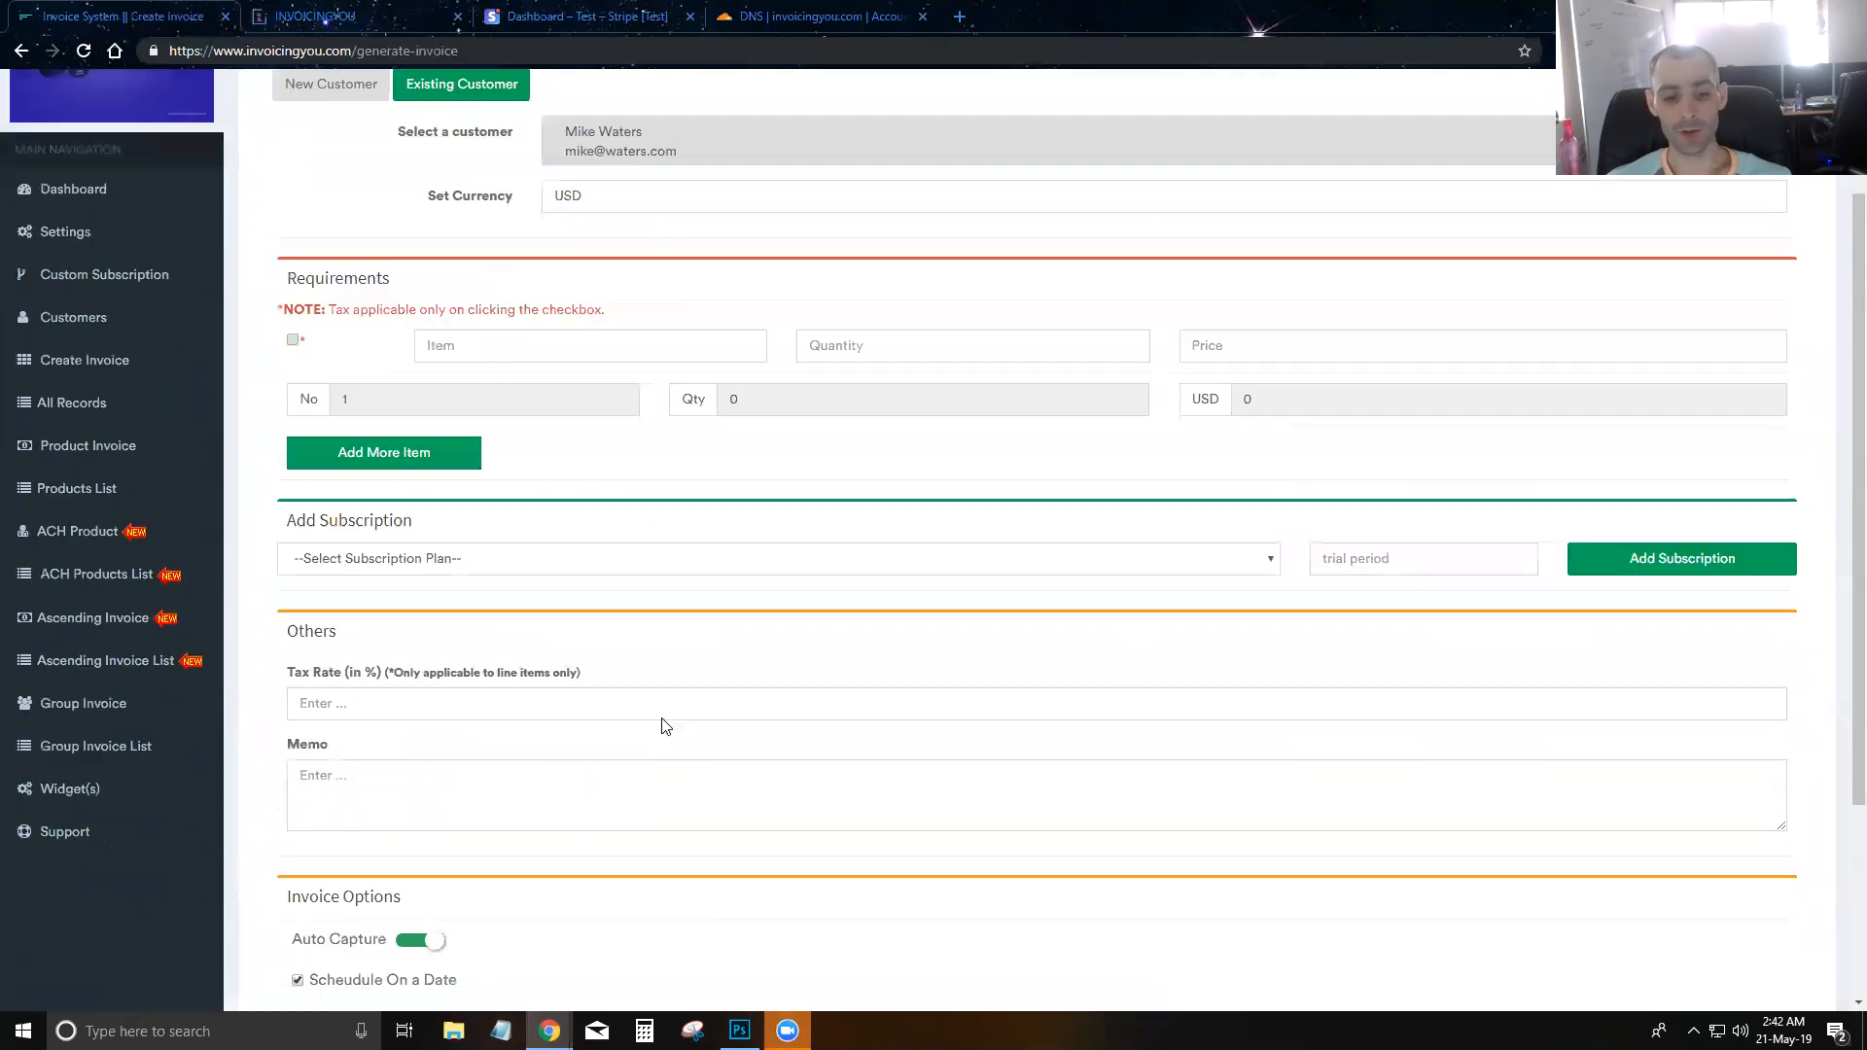
scroll(658, 354, up, 1)
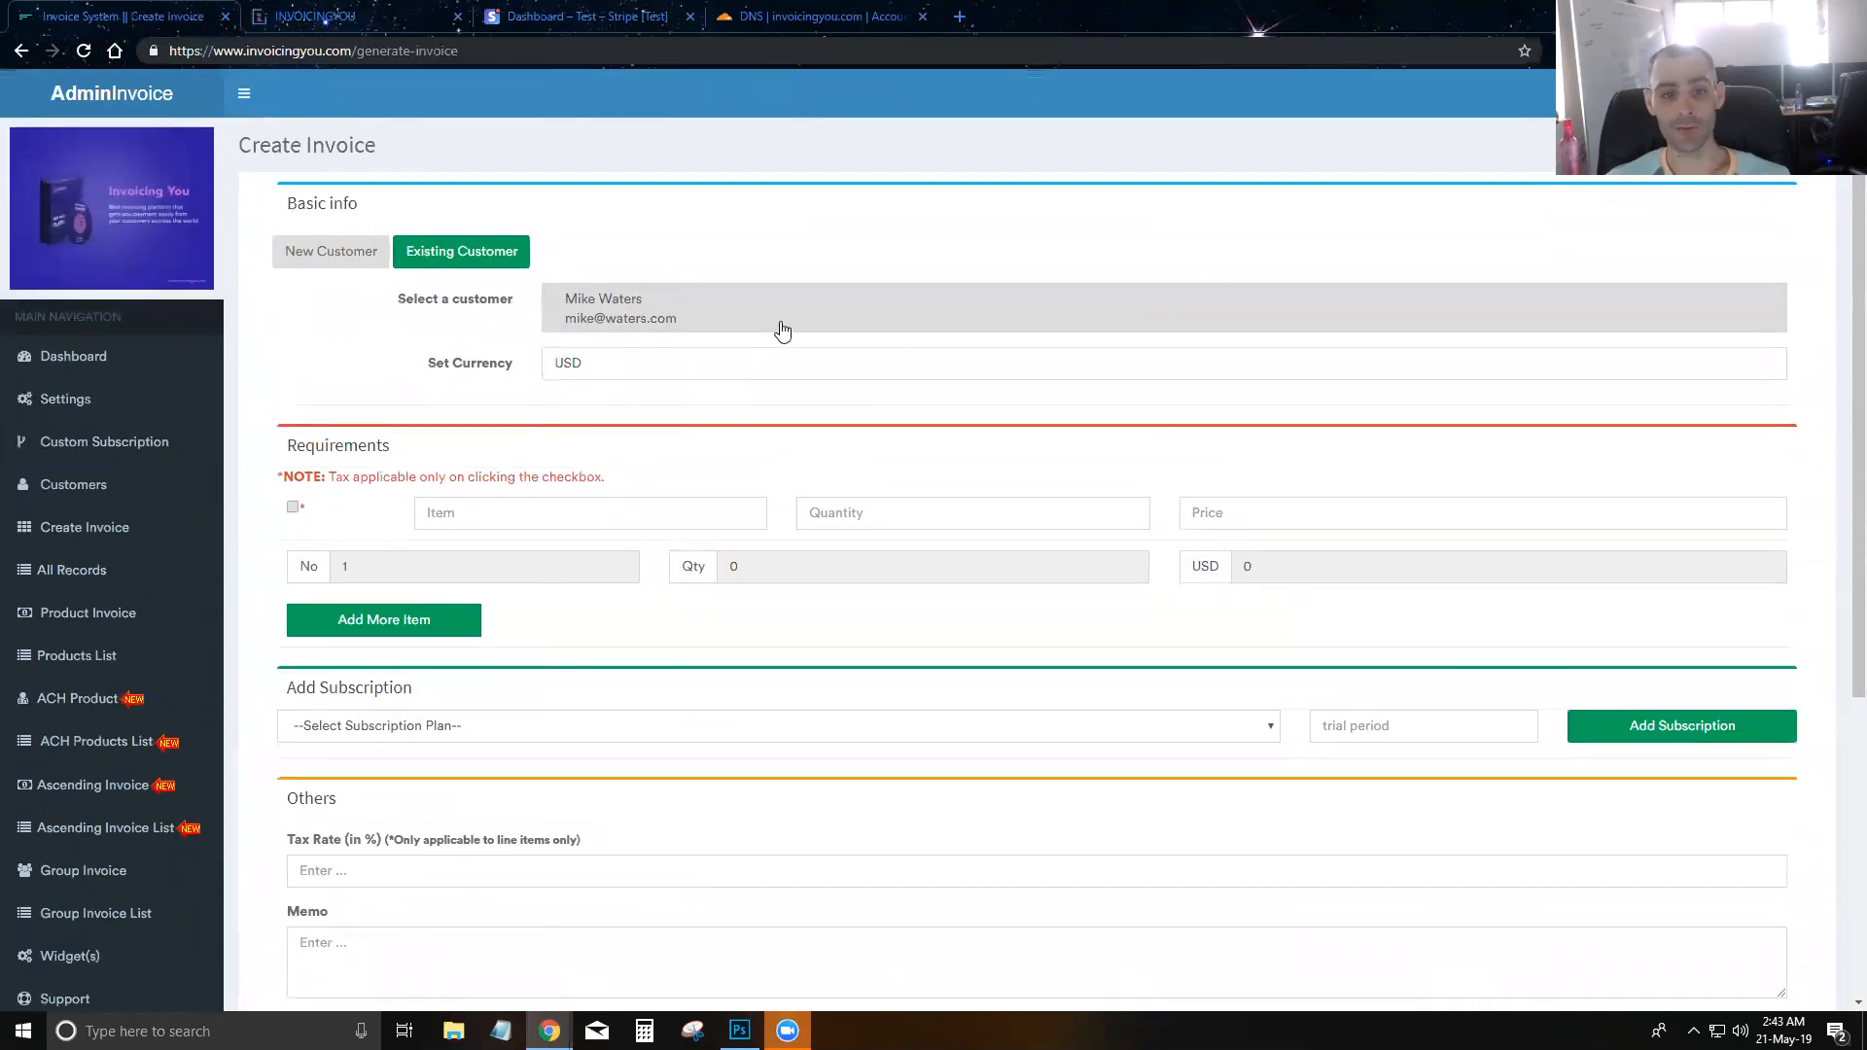
click(783, 331)
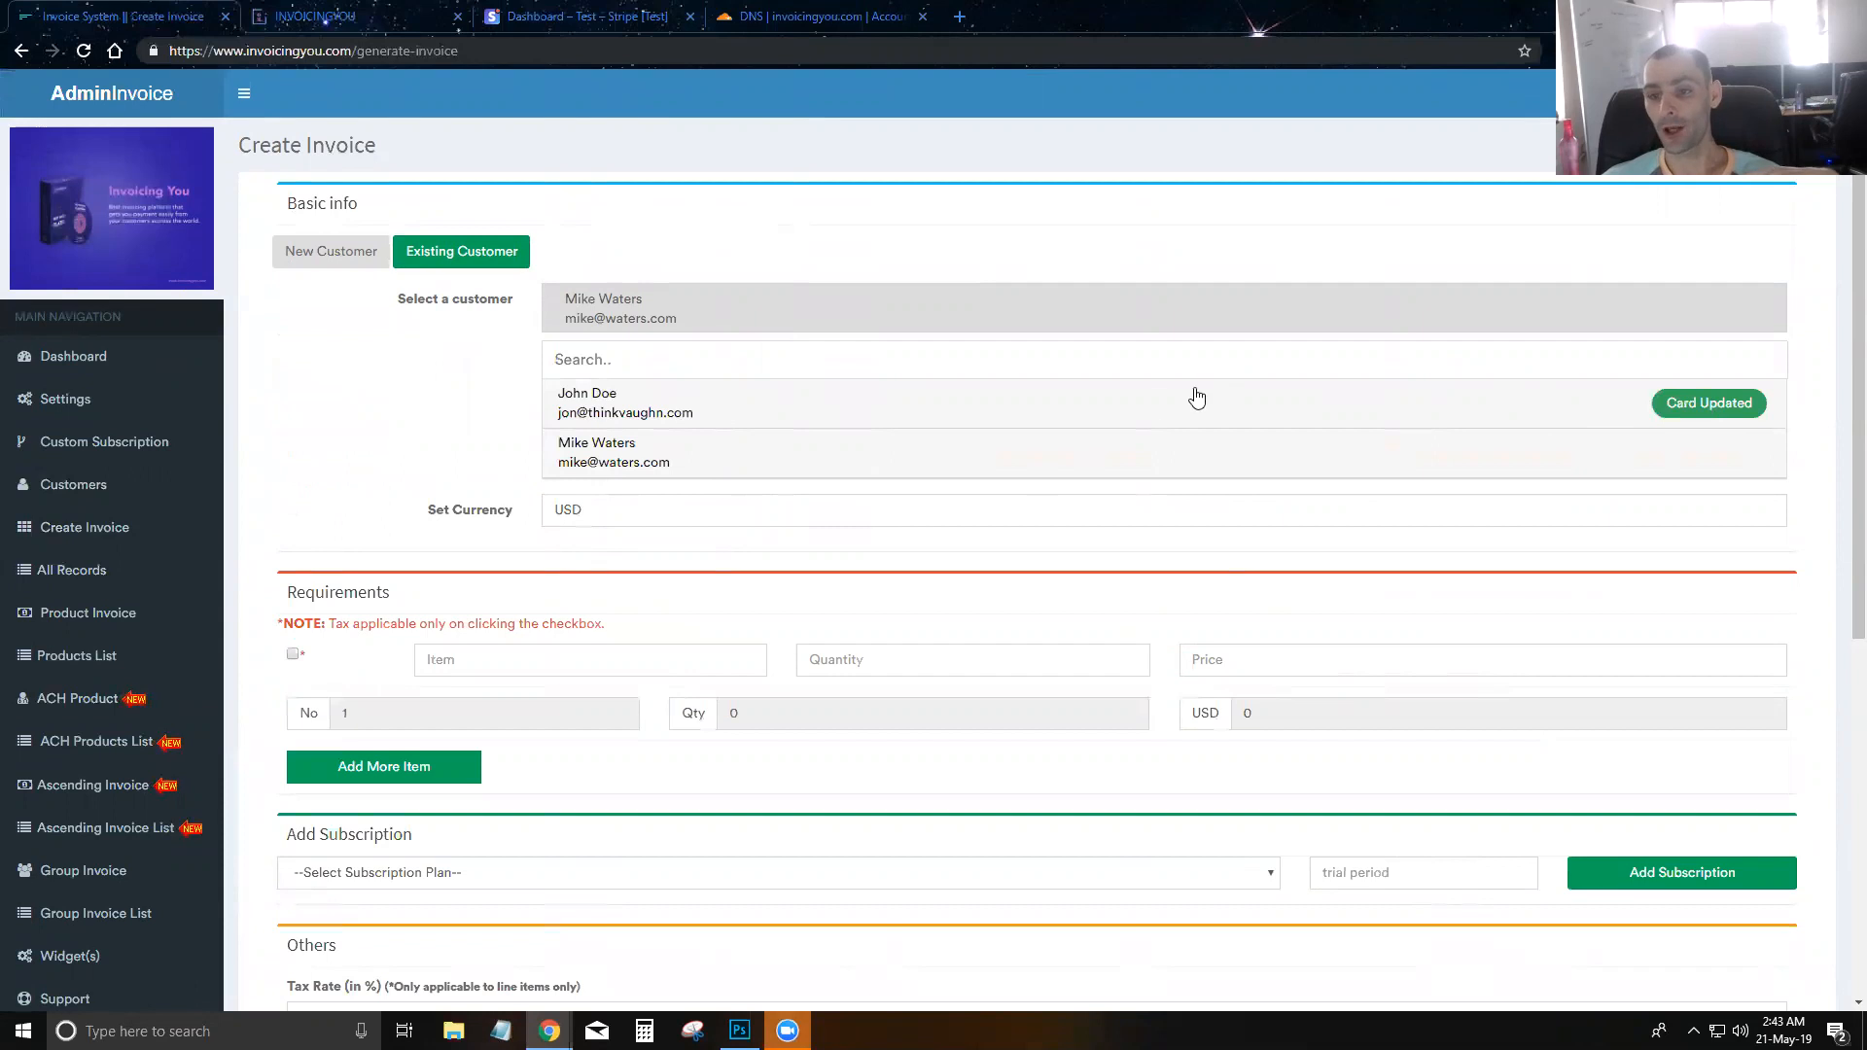
click(1149, 402)
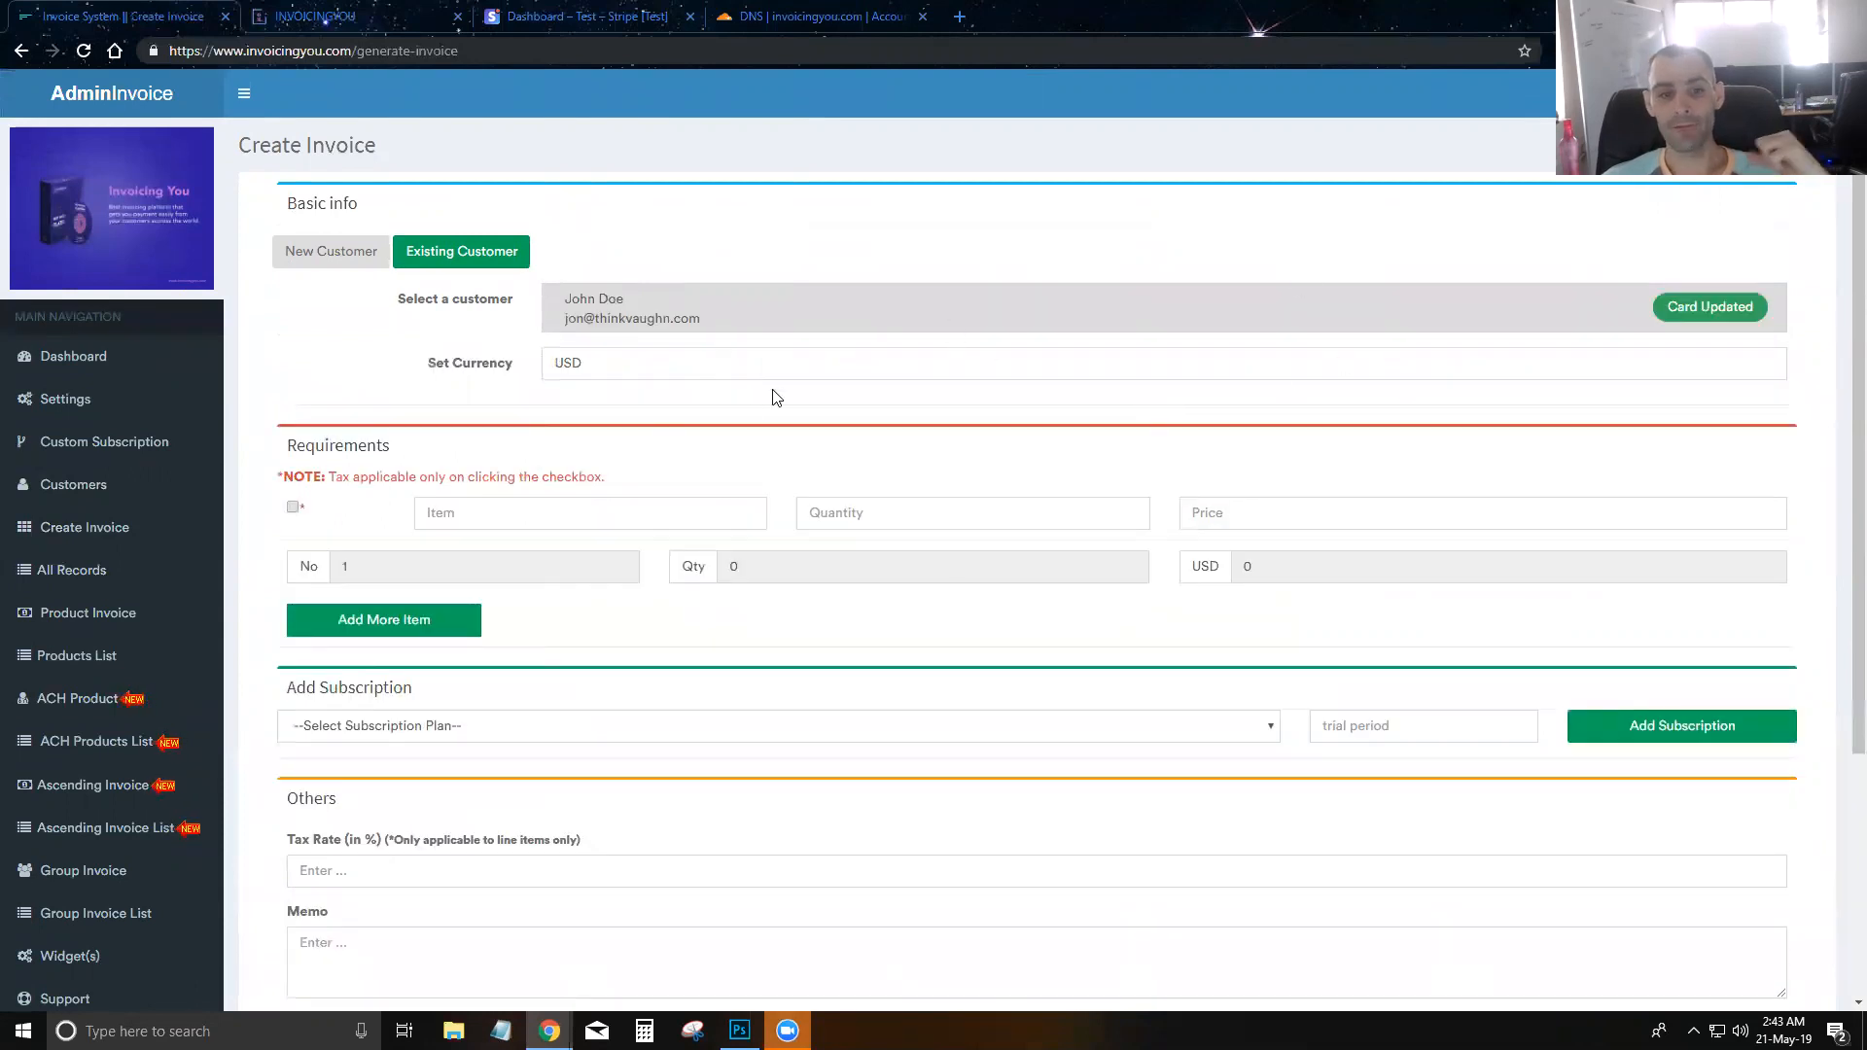
Fill in the invoice's line item as Test with quantity 1 and price 75.
scroll(567, 429, down, 2)
click(545, 309)
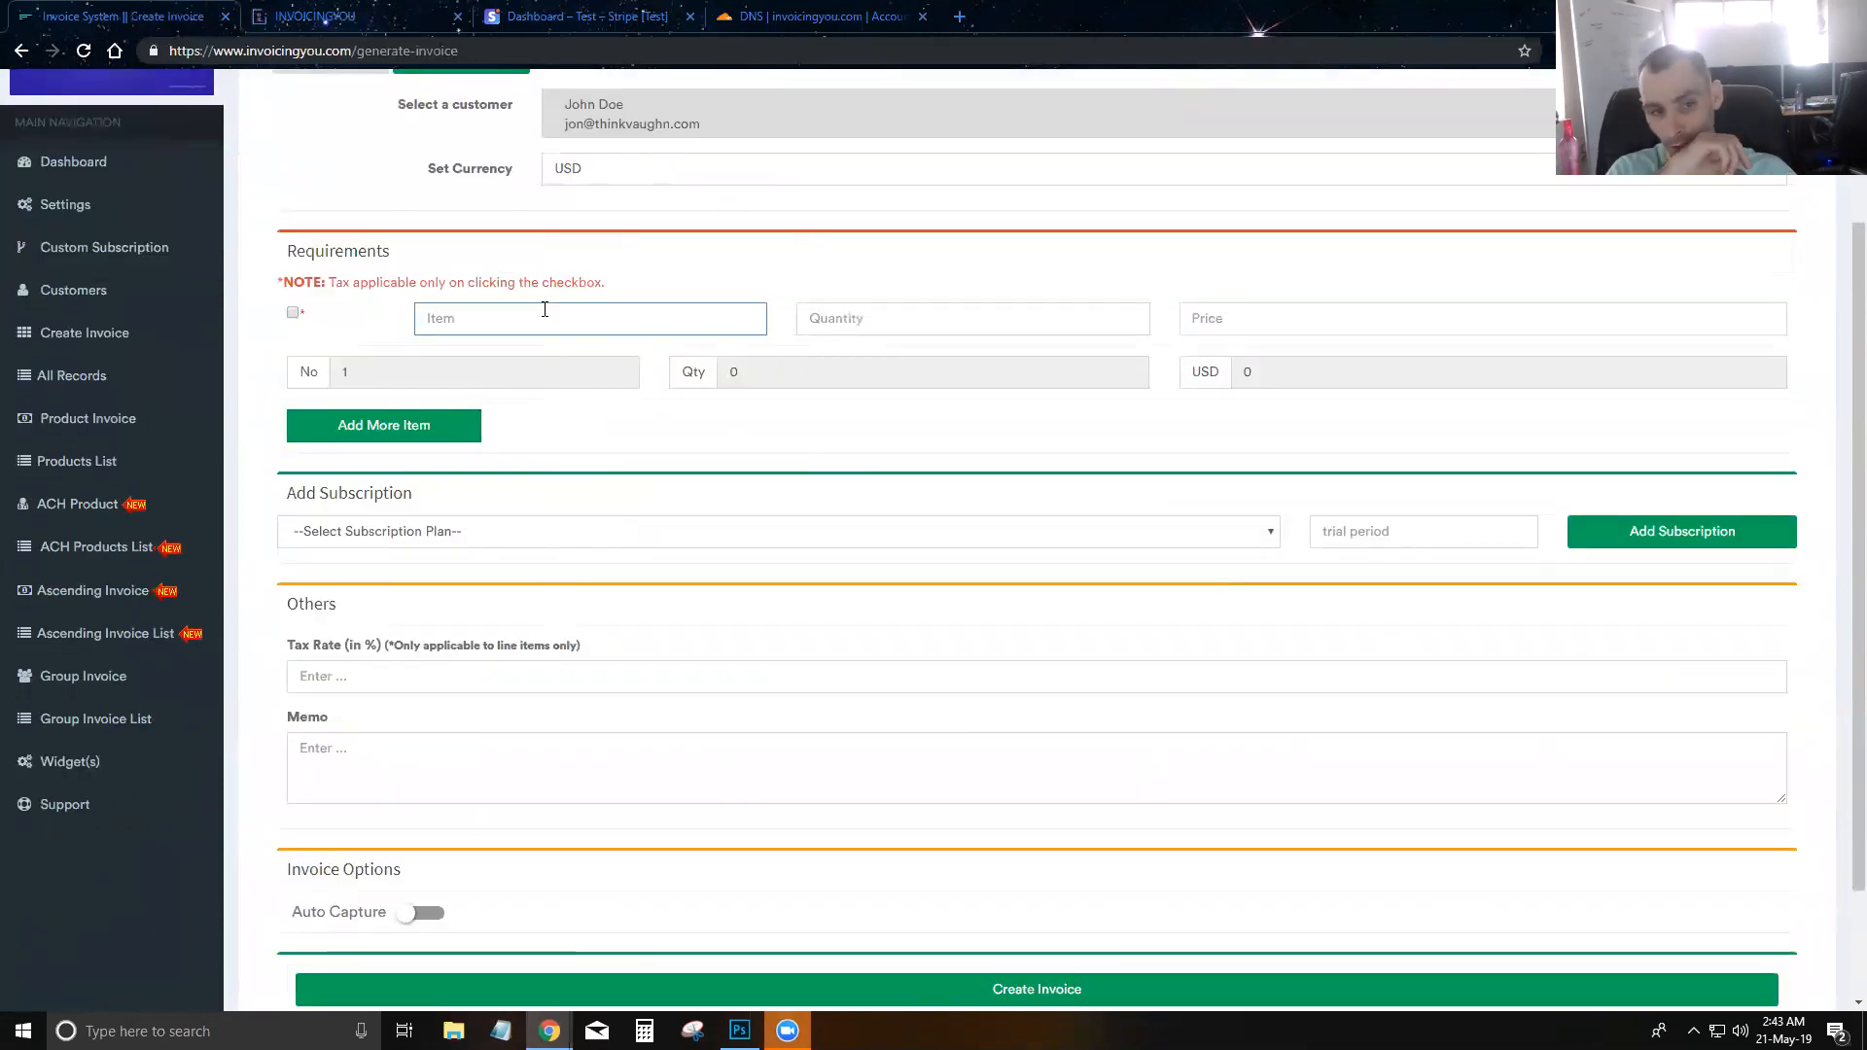
text(Test)
key(Tab)
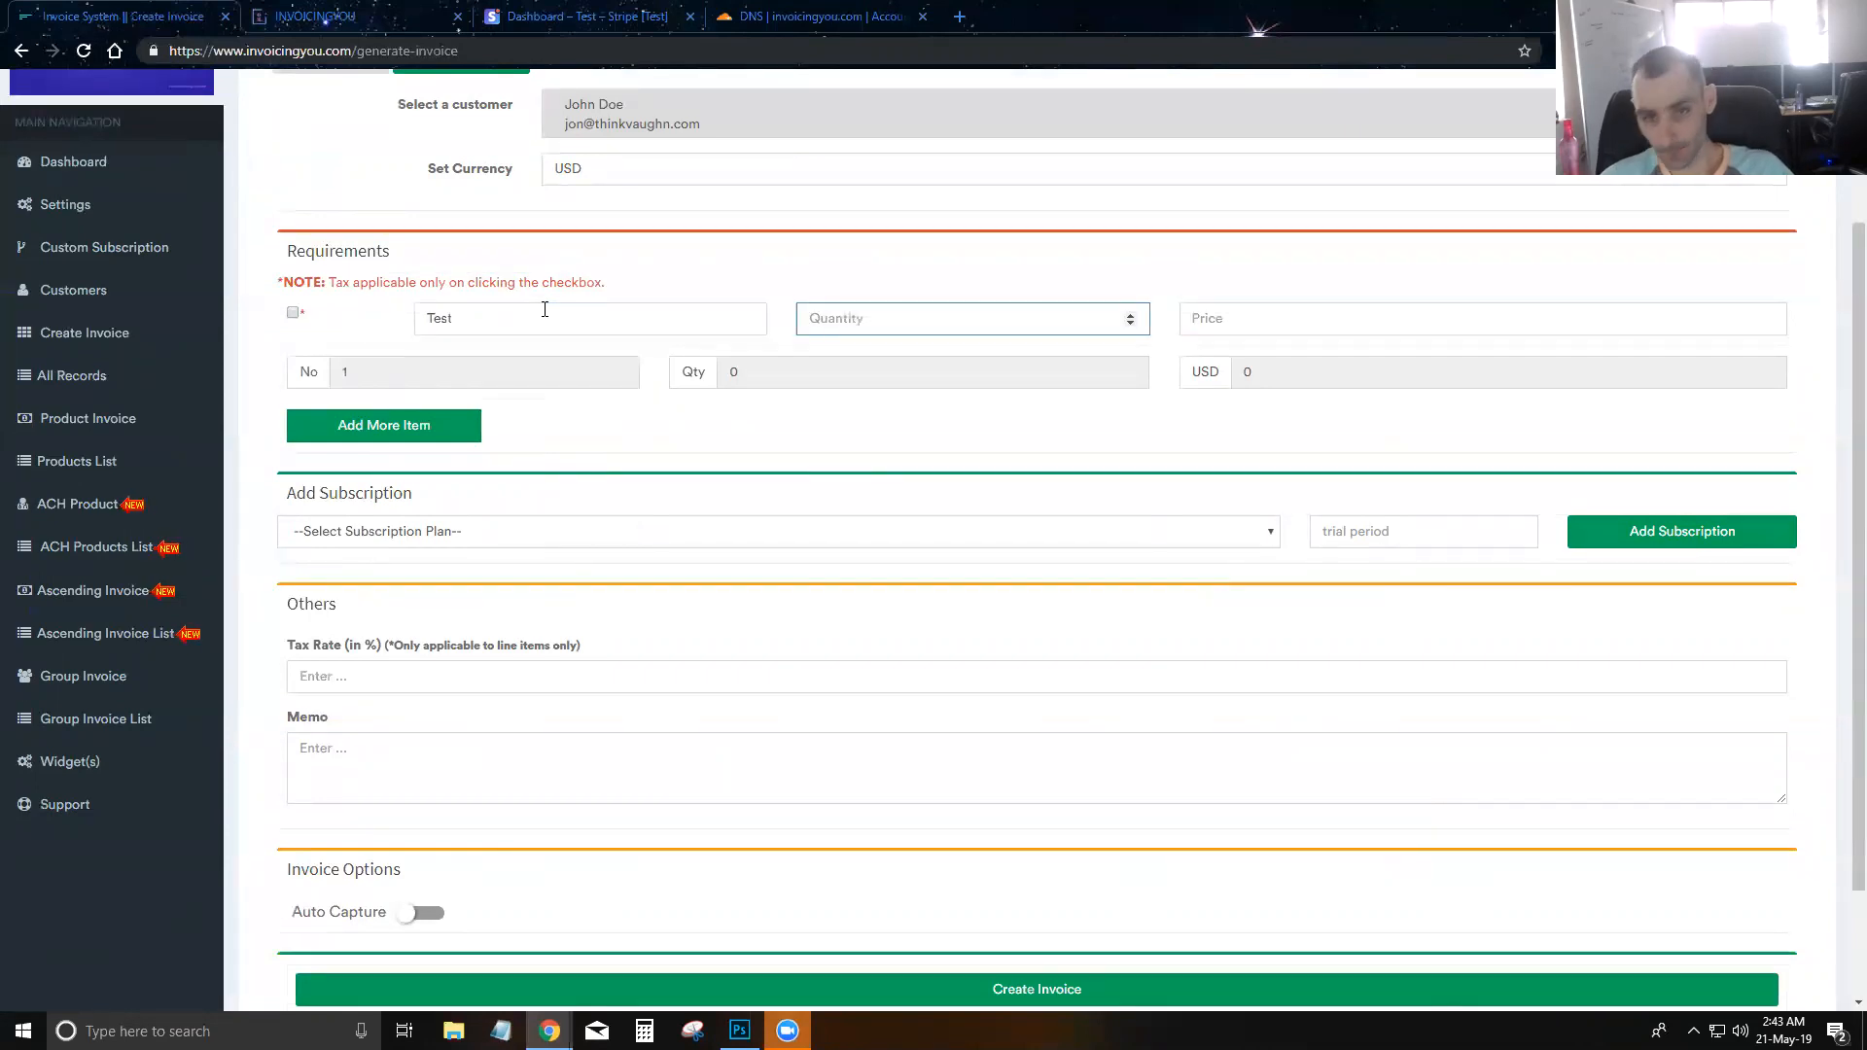
text(1)
key(Tab)
text(75)
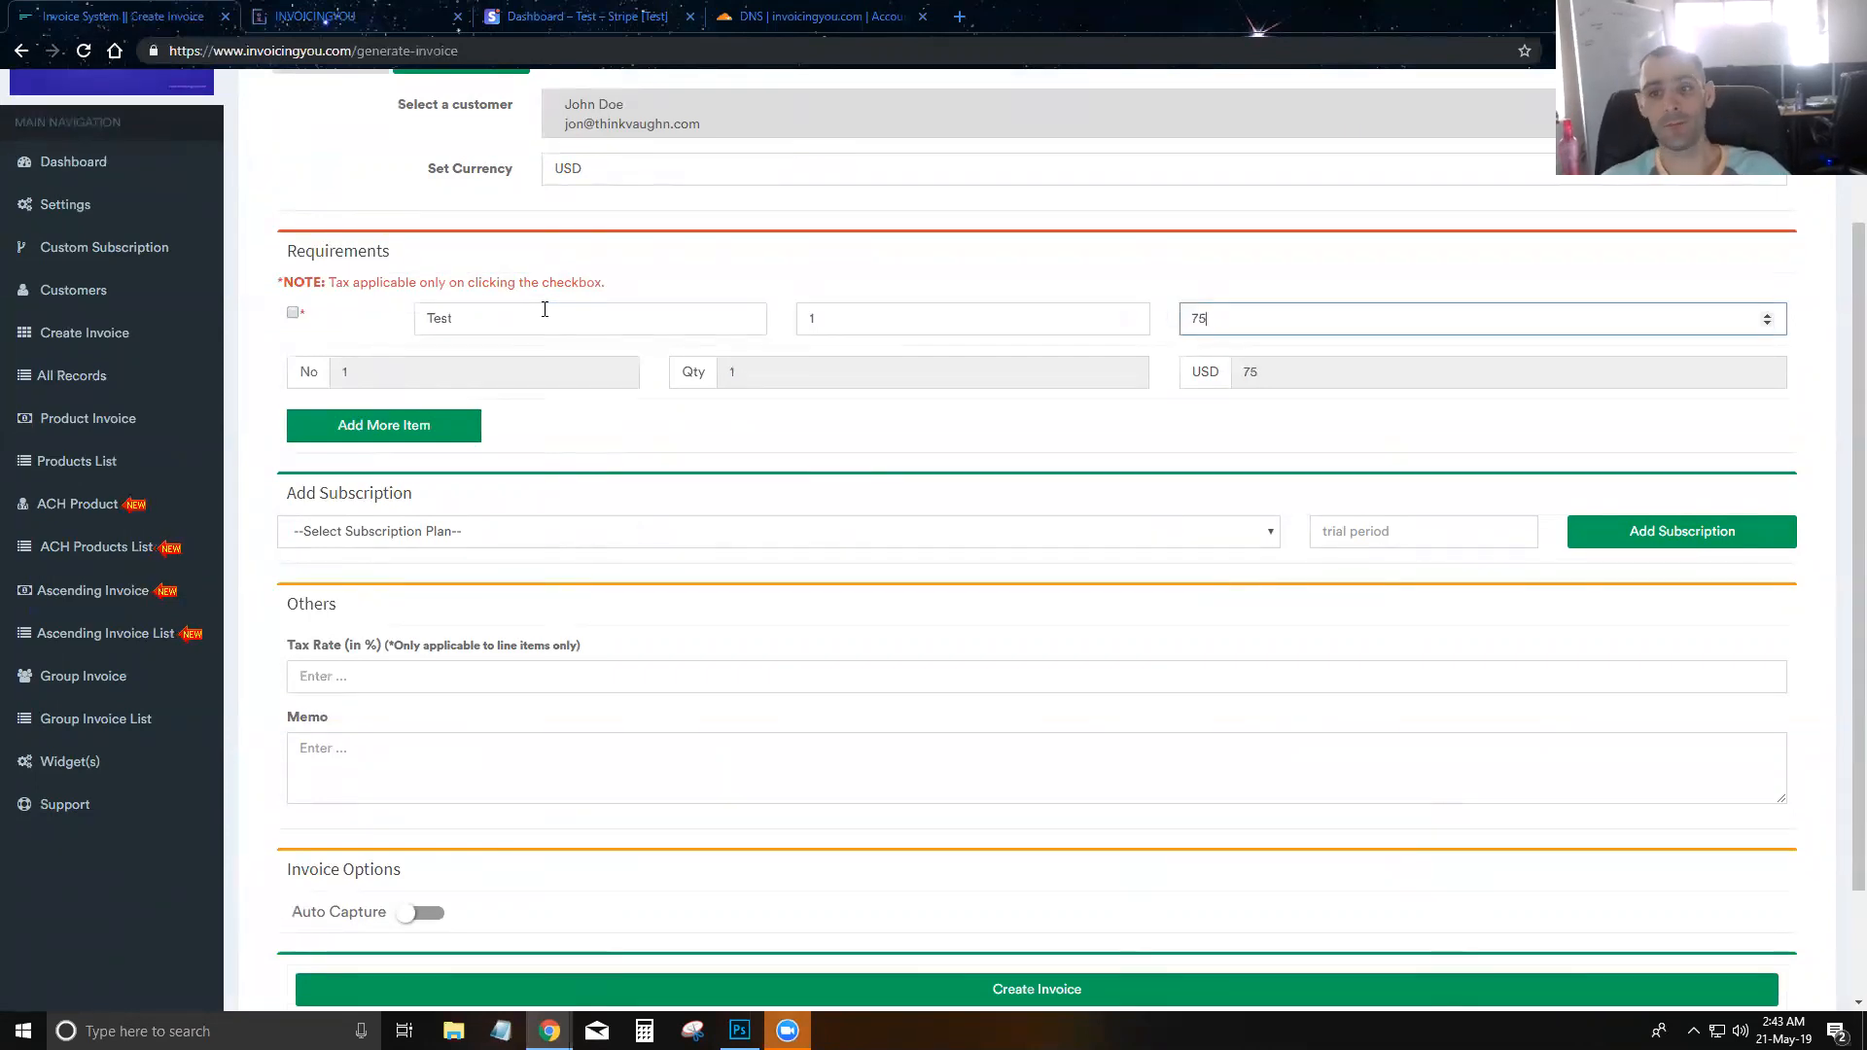
Choose Test Plan as the invoice's subscription plan.
click(560, 485)
click(546, 546)
click(455, 576)
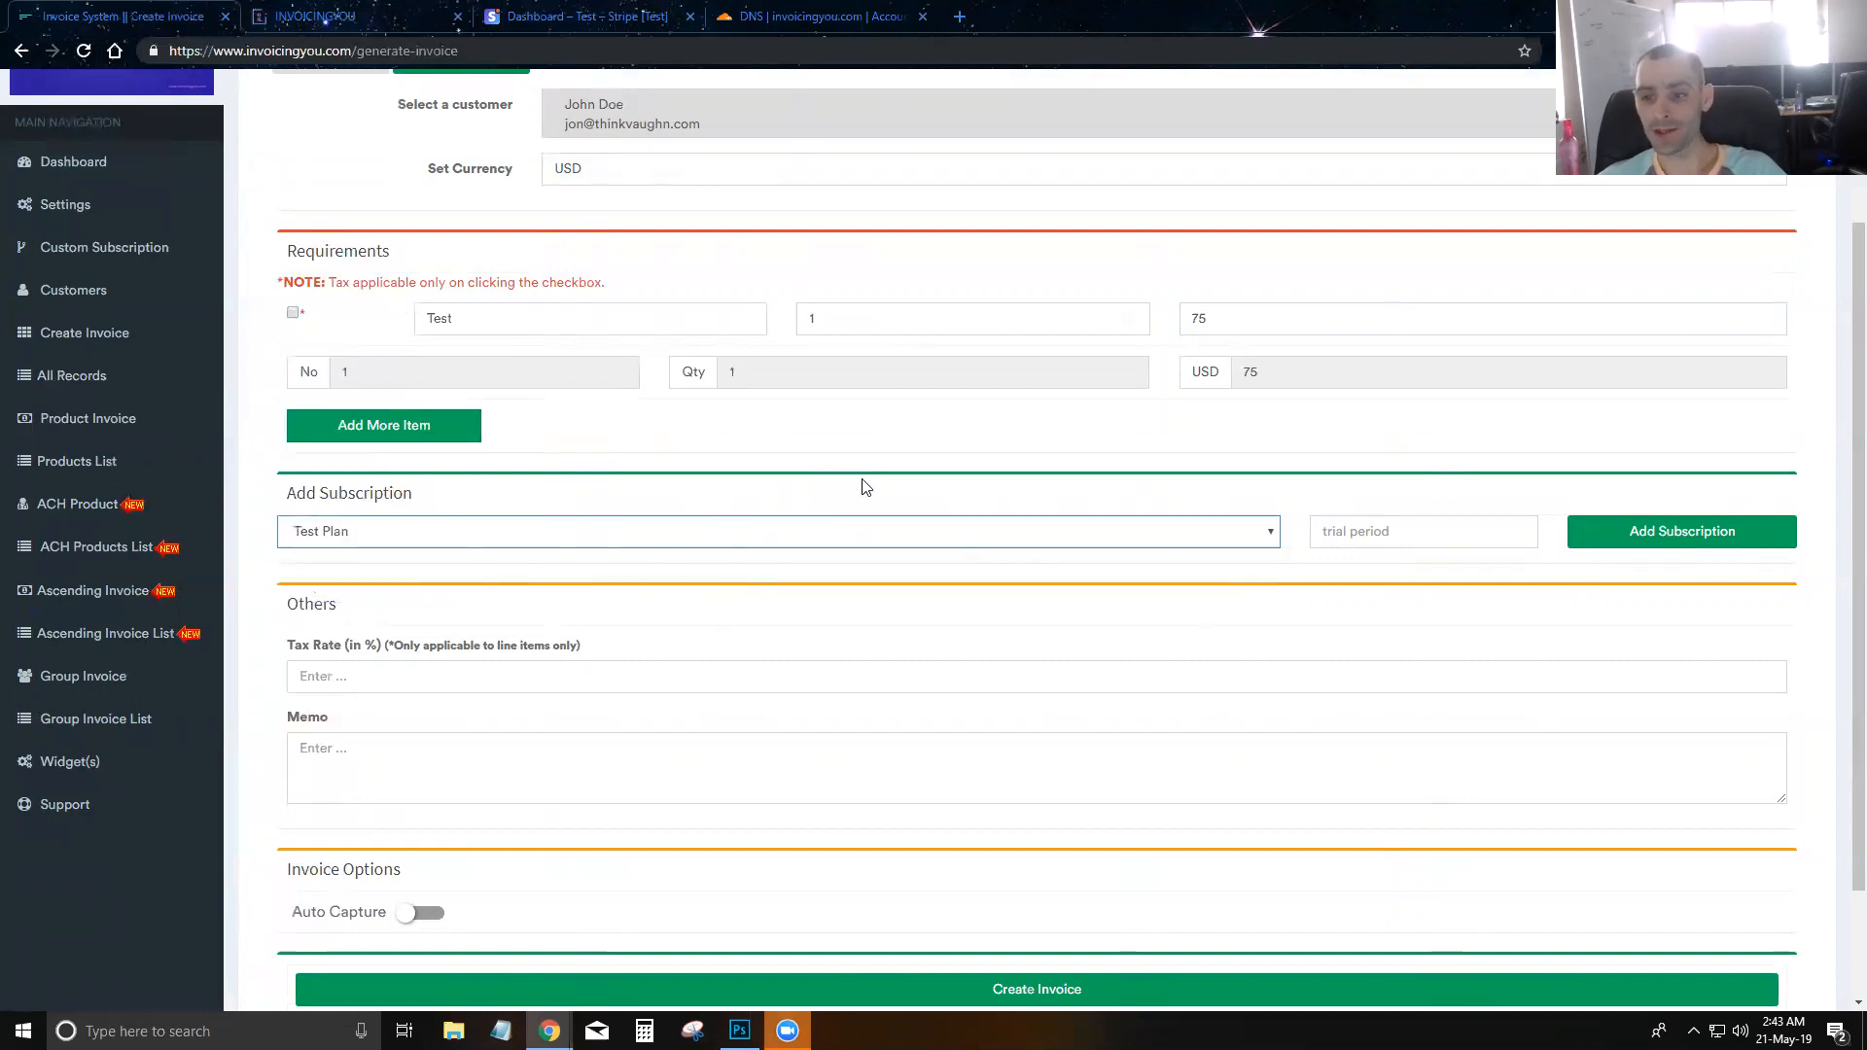
click(1363, 536)
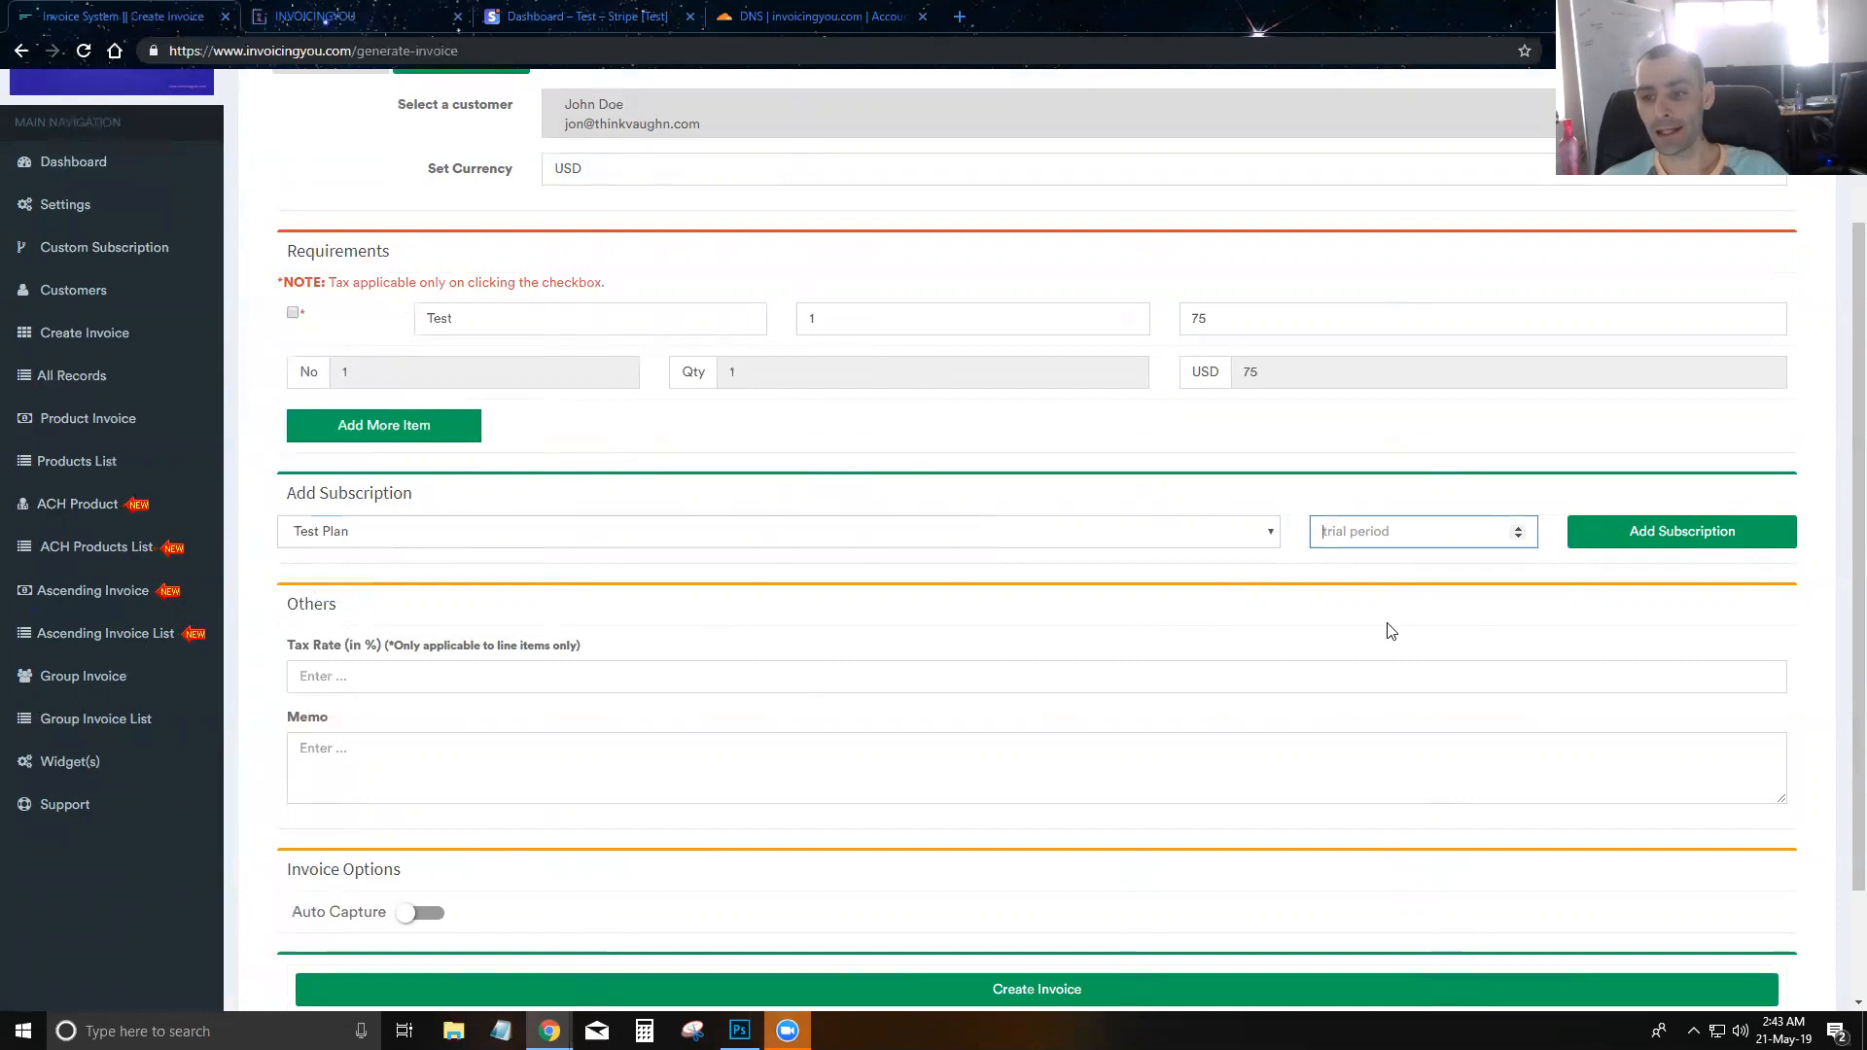
Set the tax rate to 0 and enter Test as the memo.
scroll(1096, 667, down, 1)
click(607, 580)
text(0)
key(Tab)
text(Test)
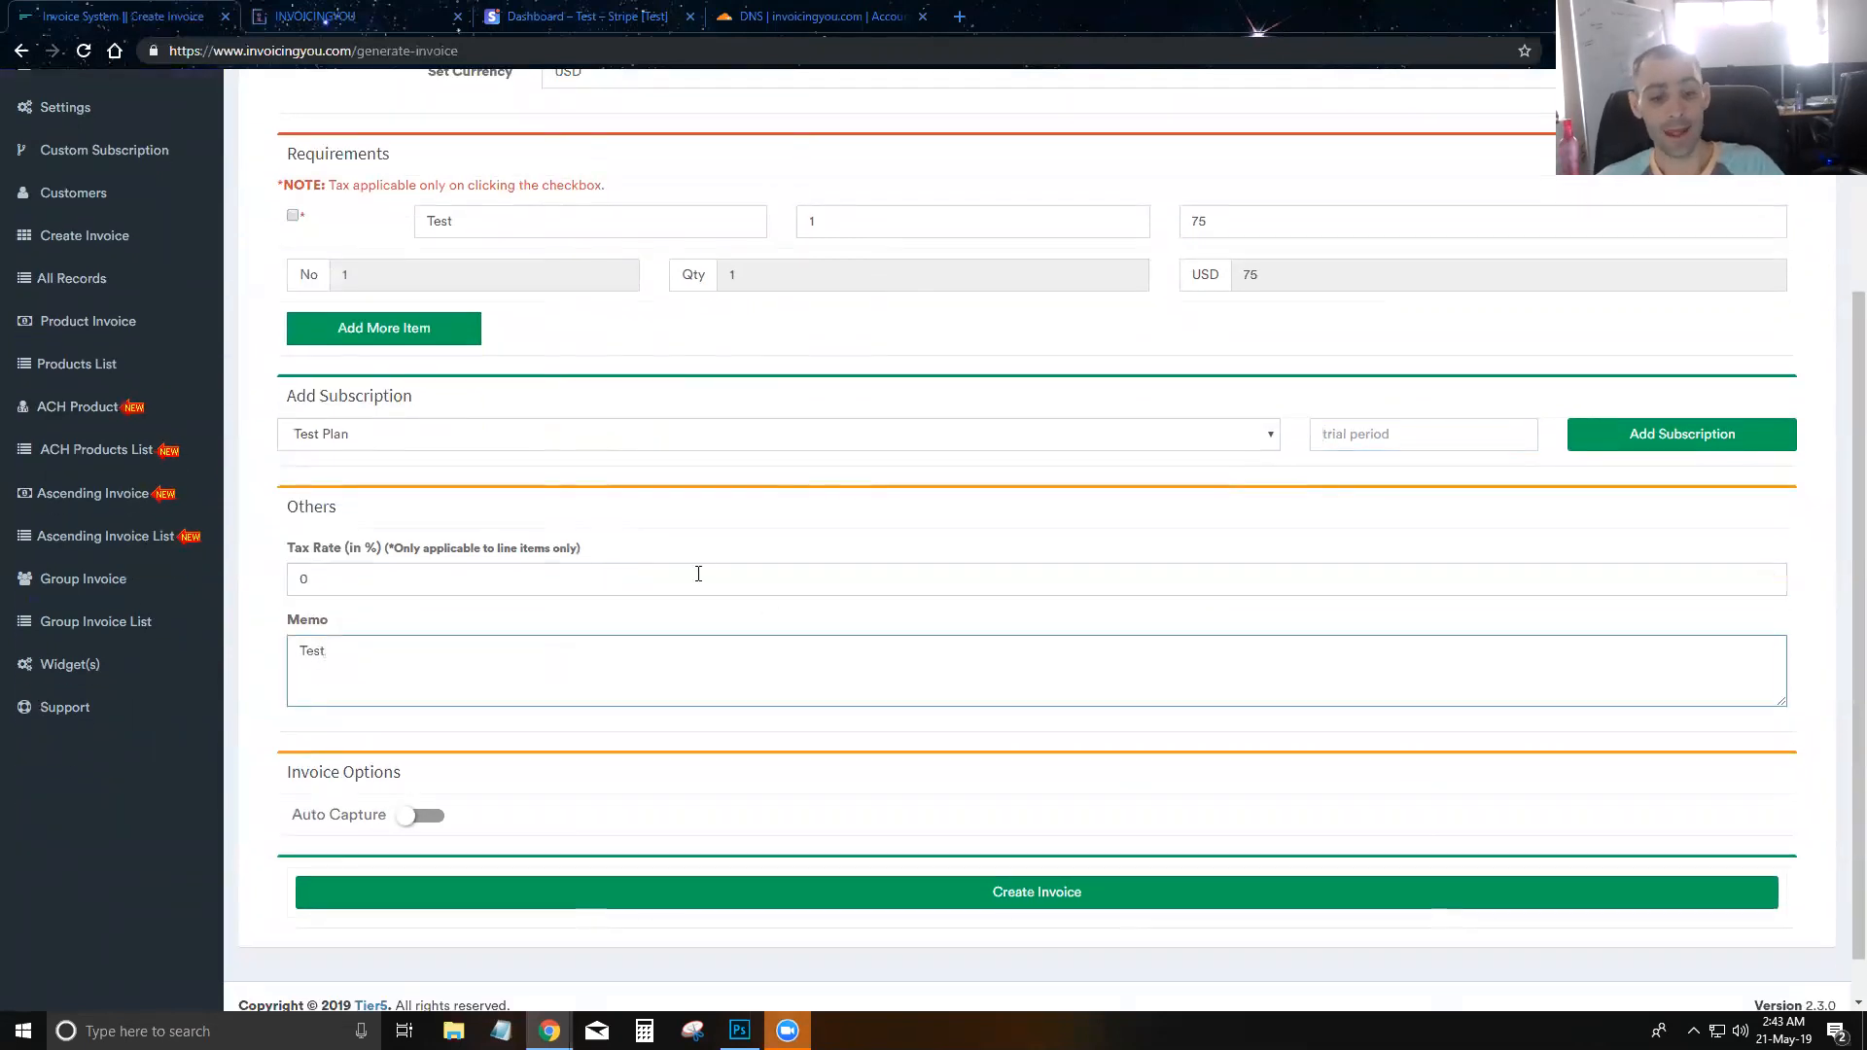
Turn on Auto Capture in the invoice options.
scroll(584, 662, down, 1)
click(435, 815)
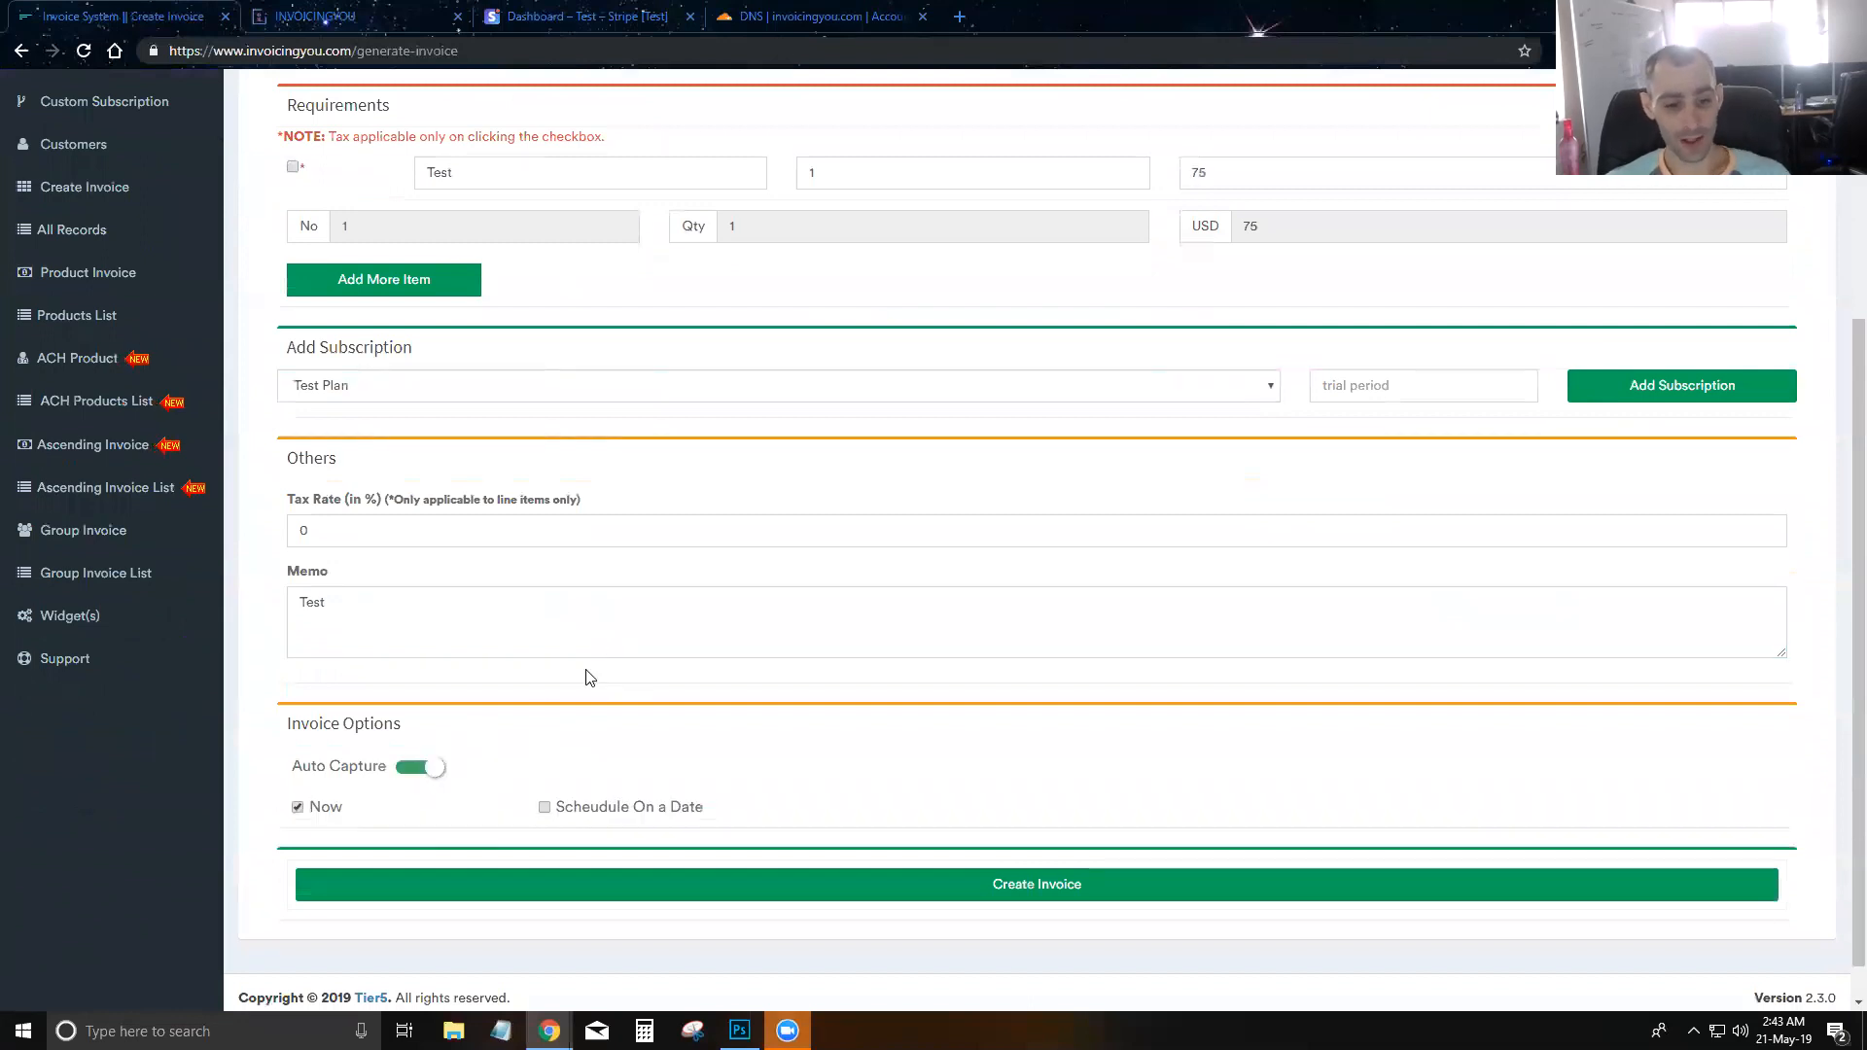
scroll(276, 821, down, 1)
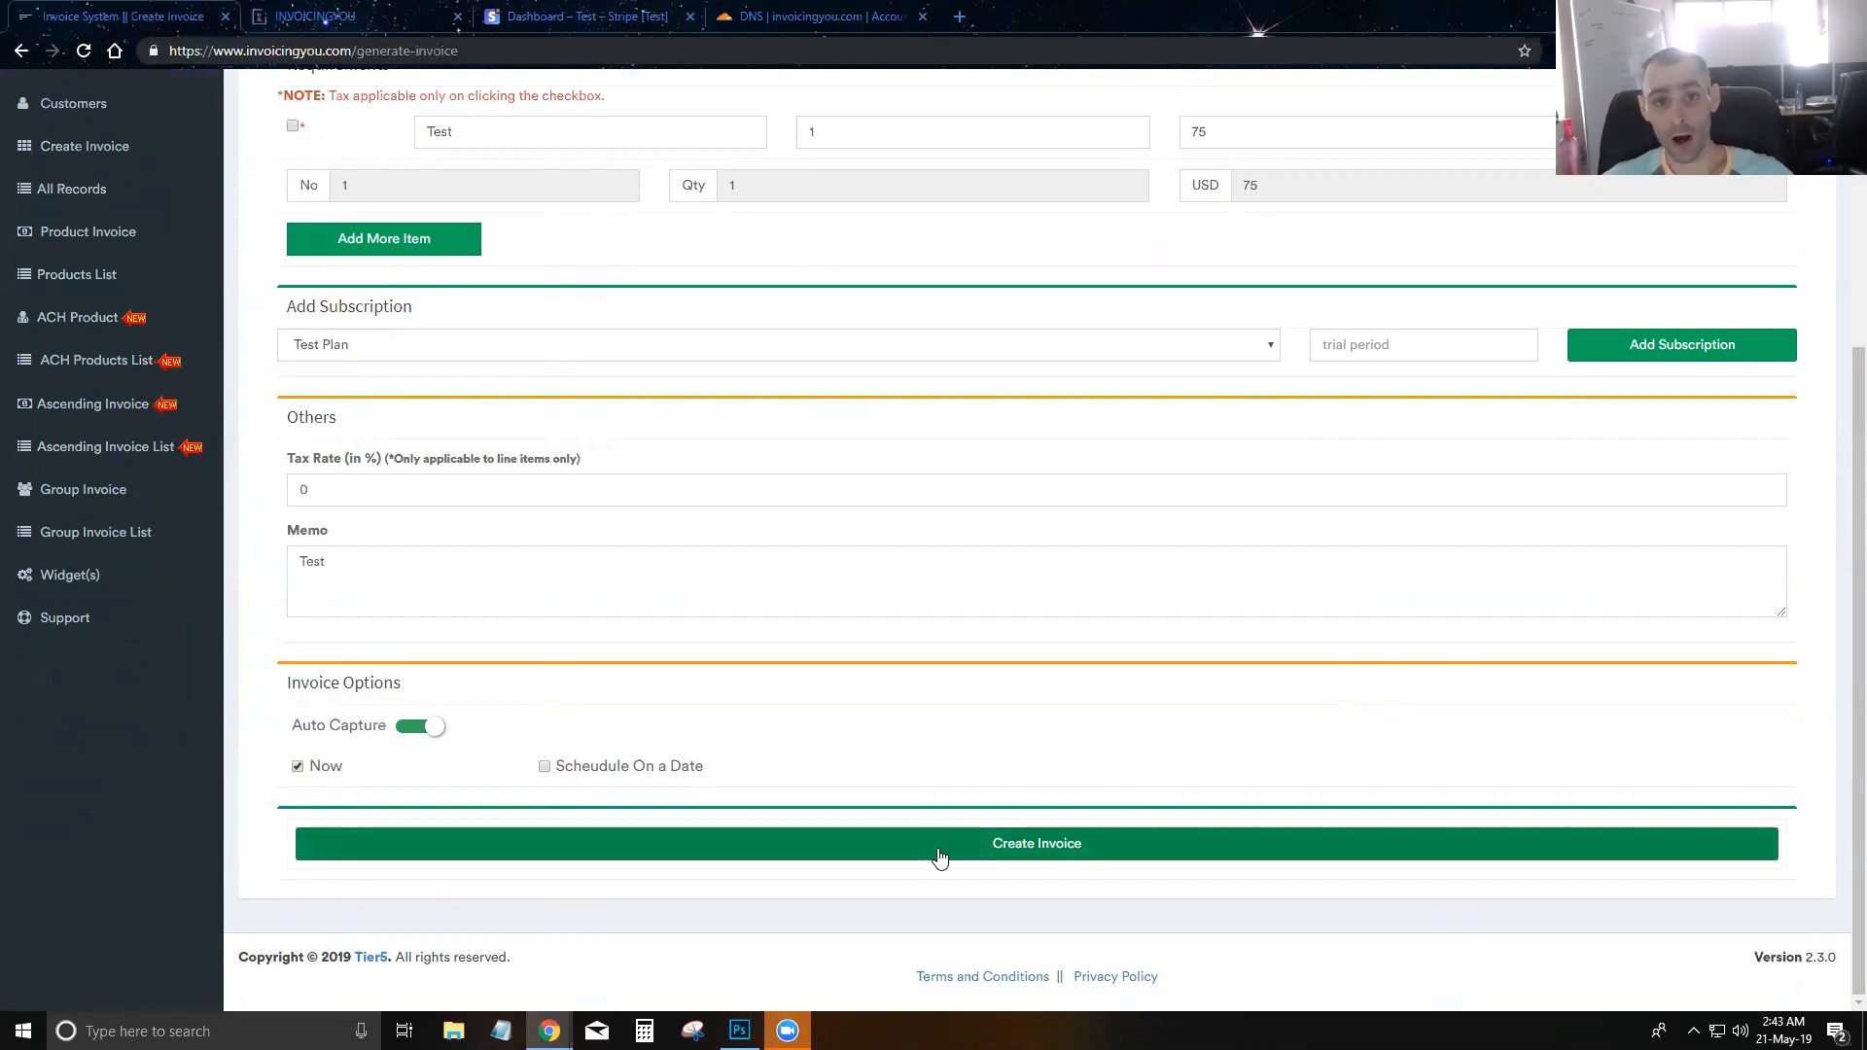
Schedule the auto capture on a calendar date, 2019-05-24 at 02:56.
click(544, 768)
click(466, 844)
click(589, 838)
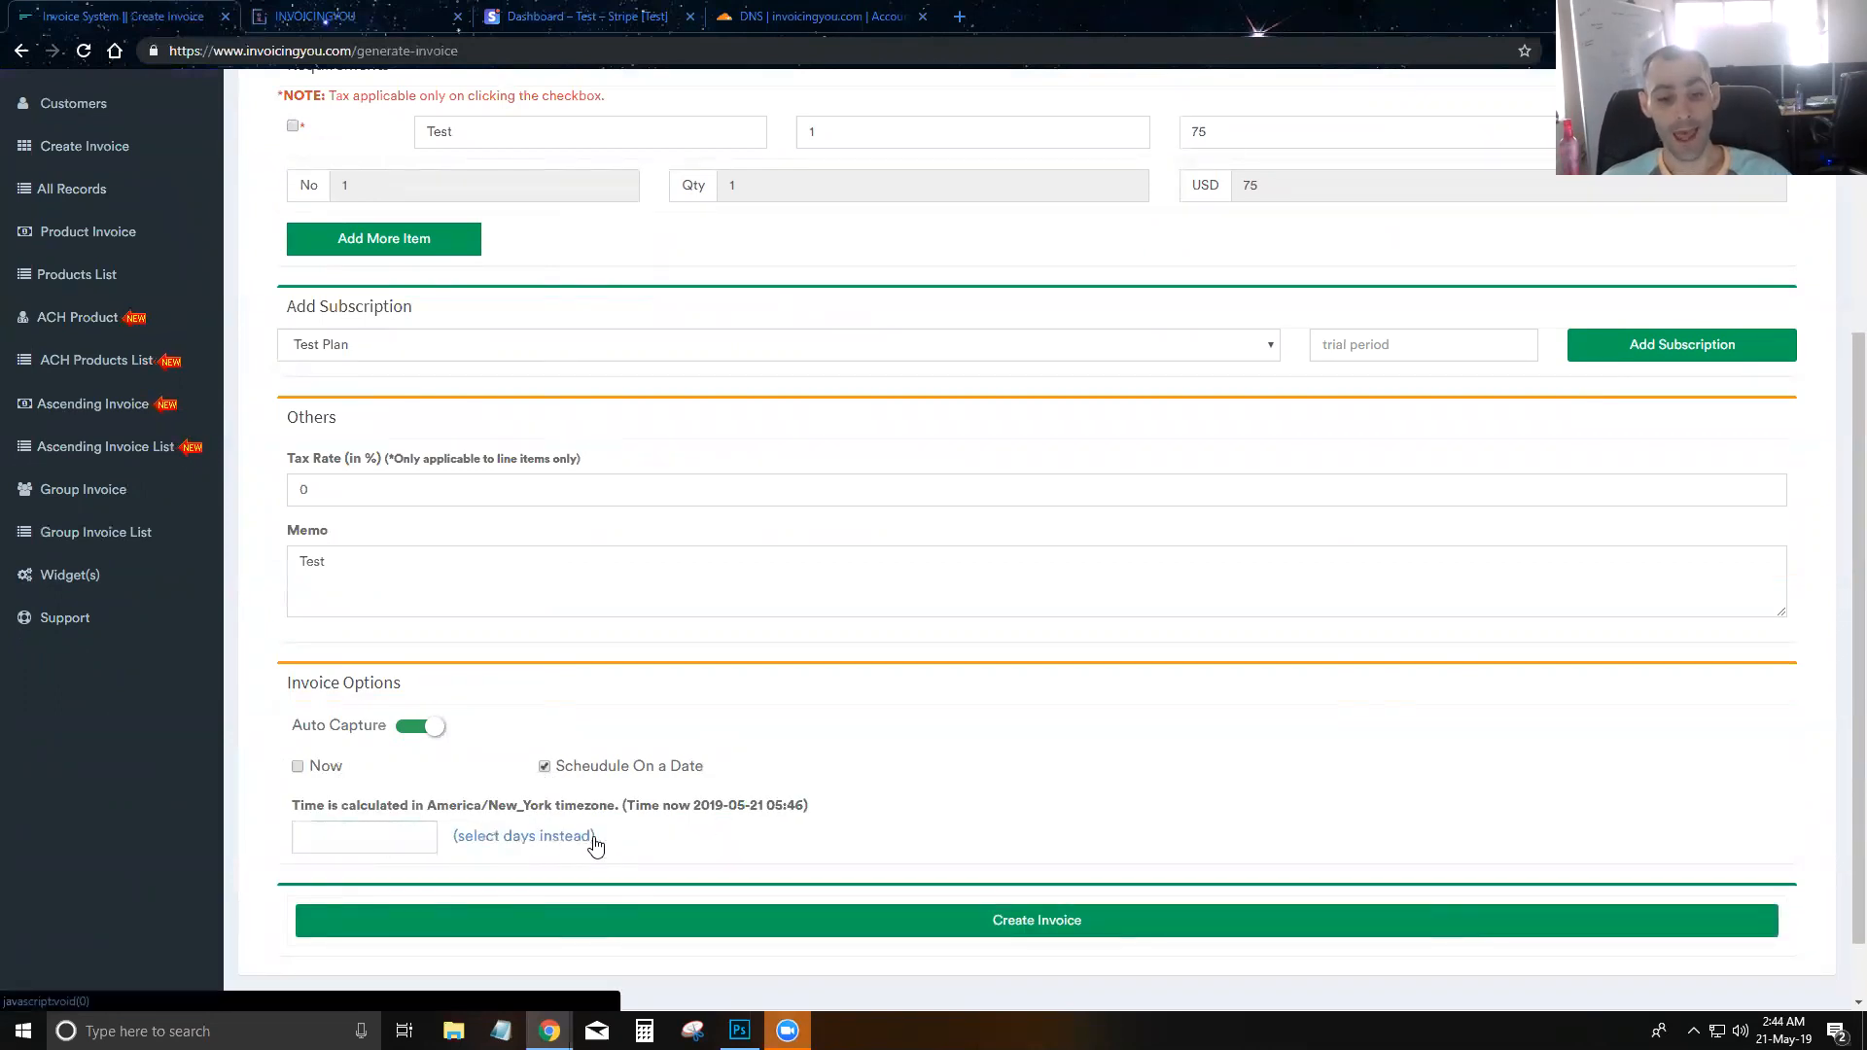
click(523, 838)
click(571, 838)
click(376, 836)
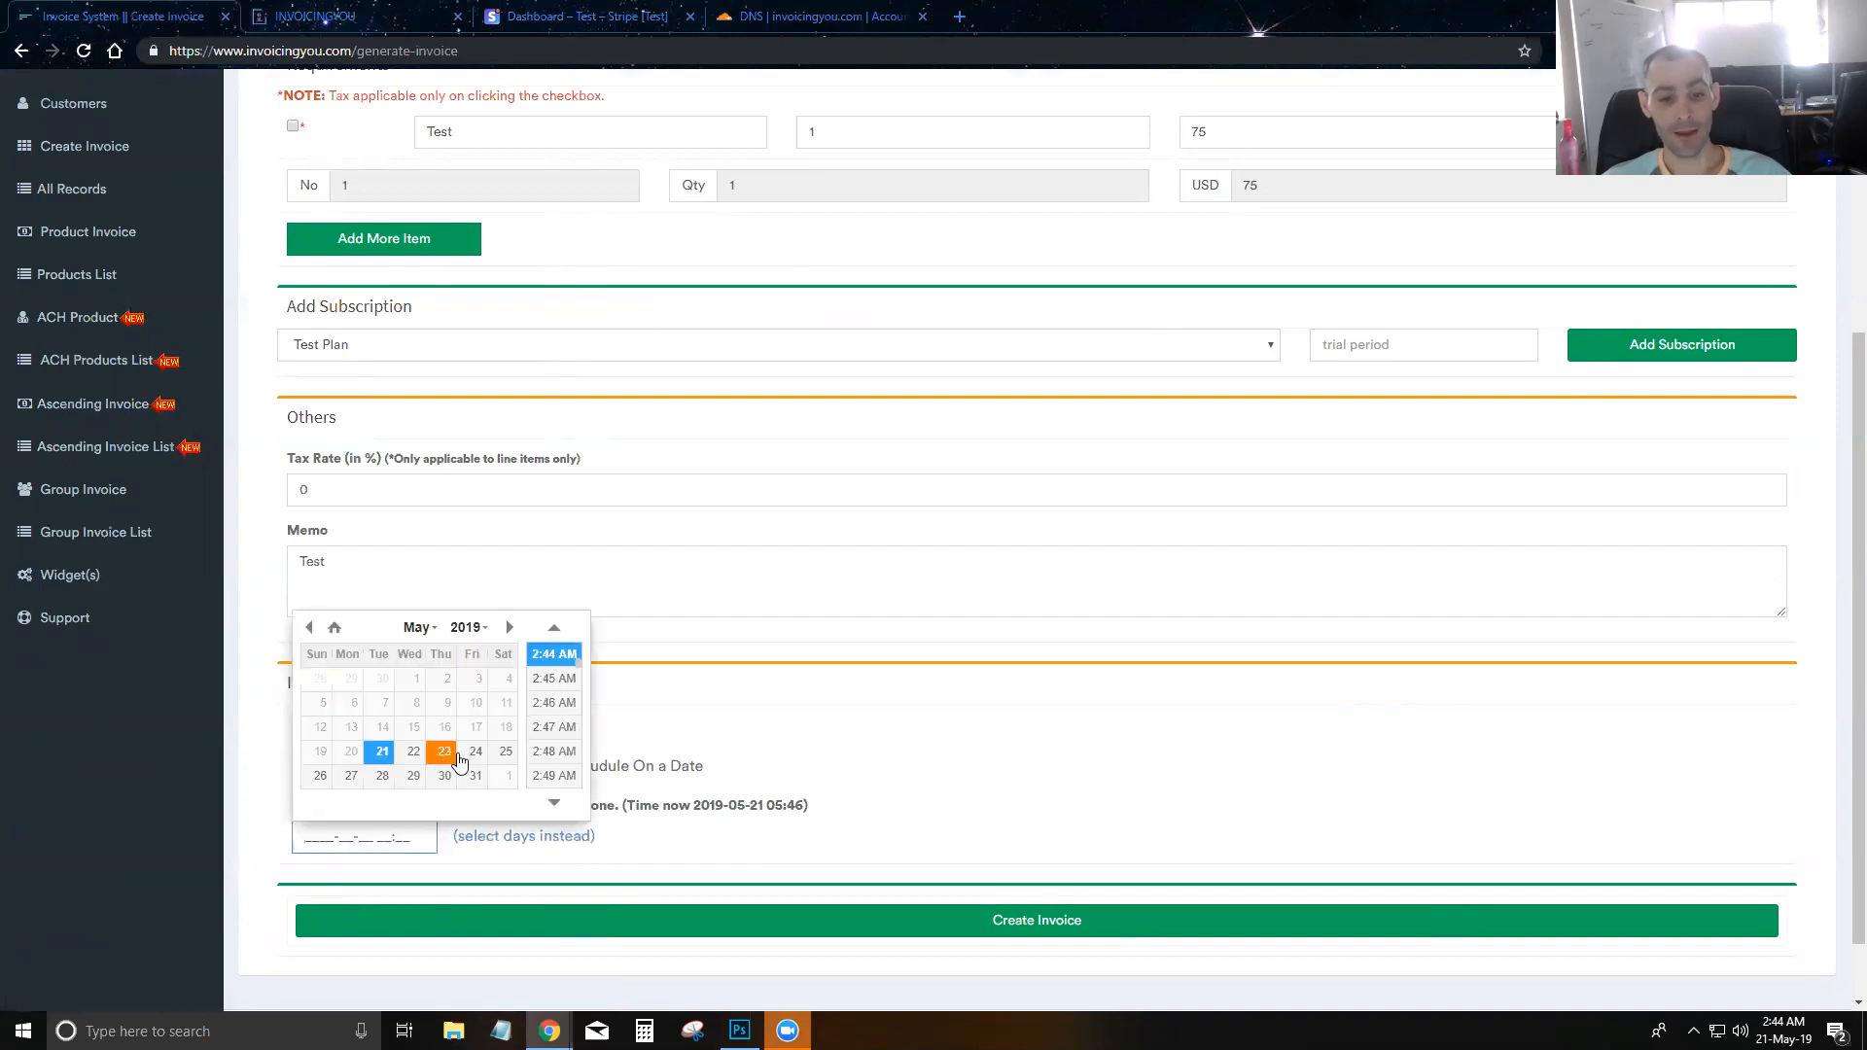
click(472, 757)
scroll(554, 747, down, 1)
scroll(554, 747, down, 2)
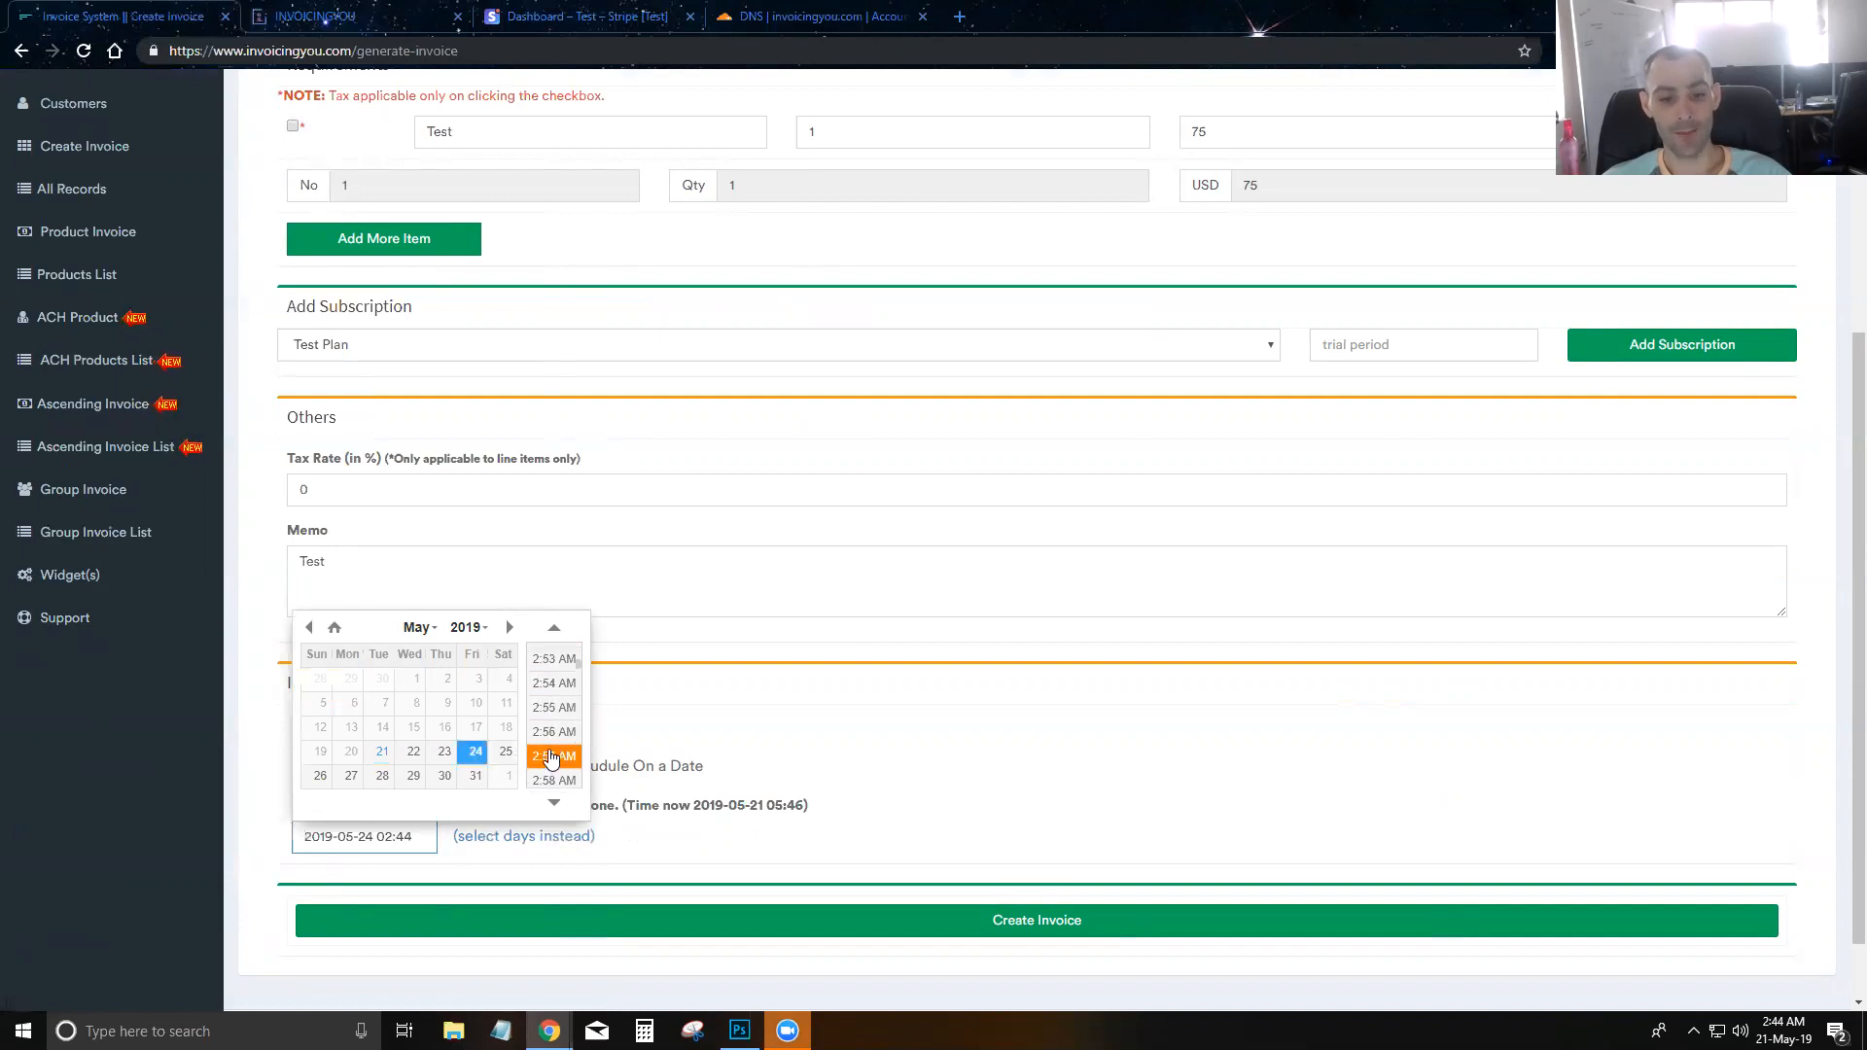
click(554, 747)
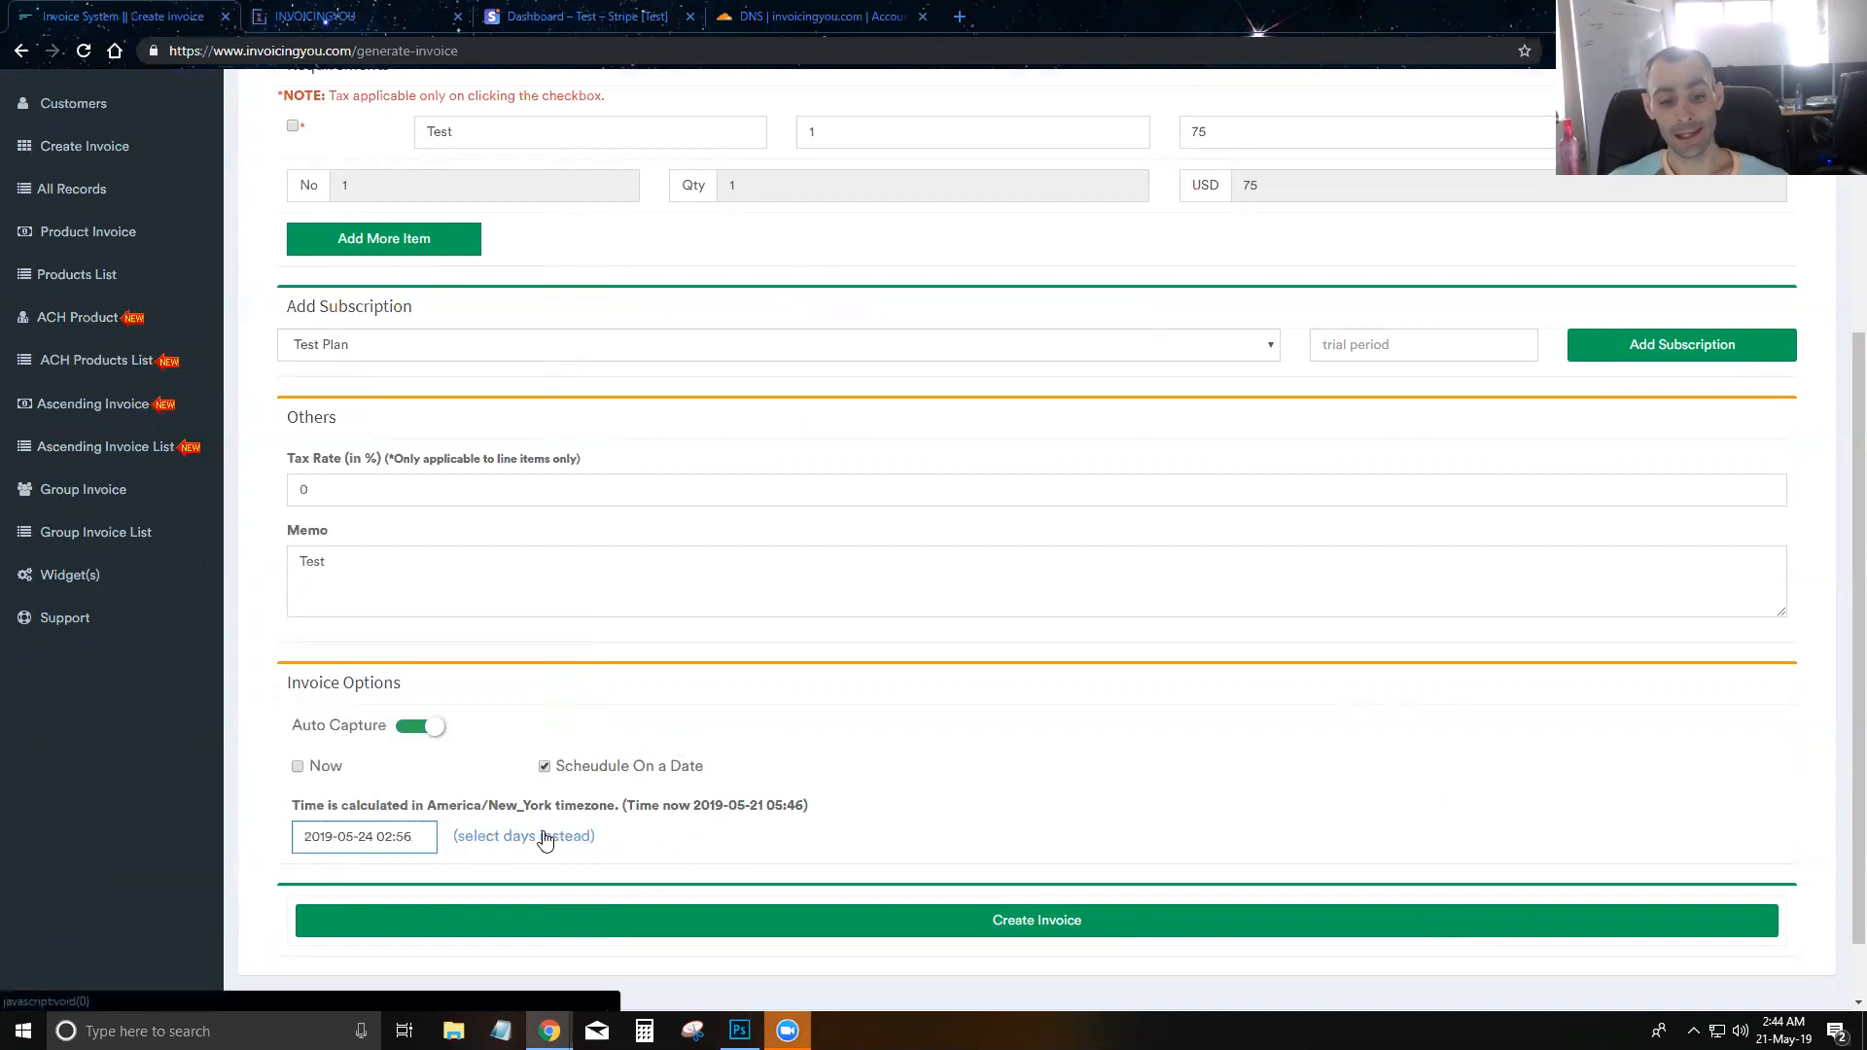
Check the calendar for scheduling the auto capture and set its timing back to Now.
click(298, 767)
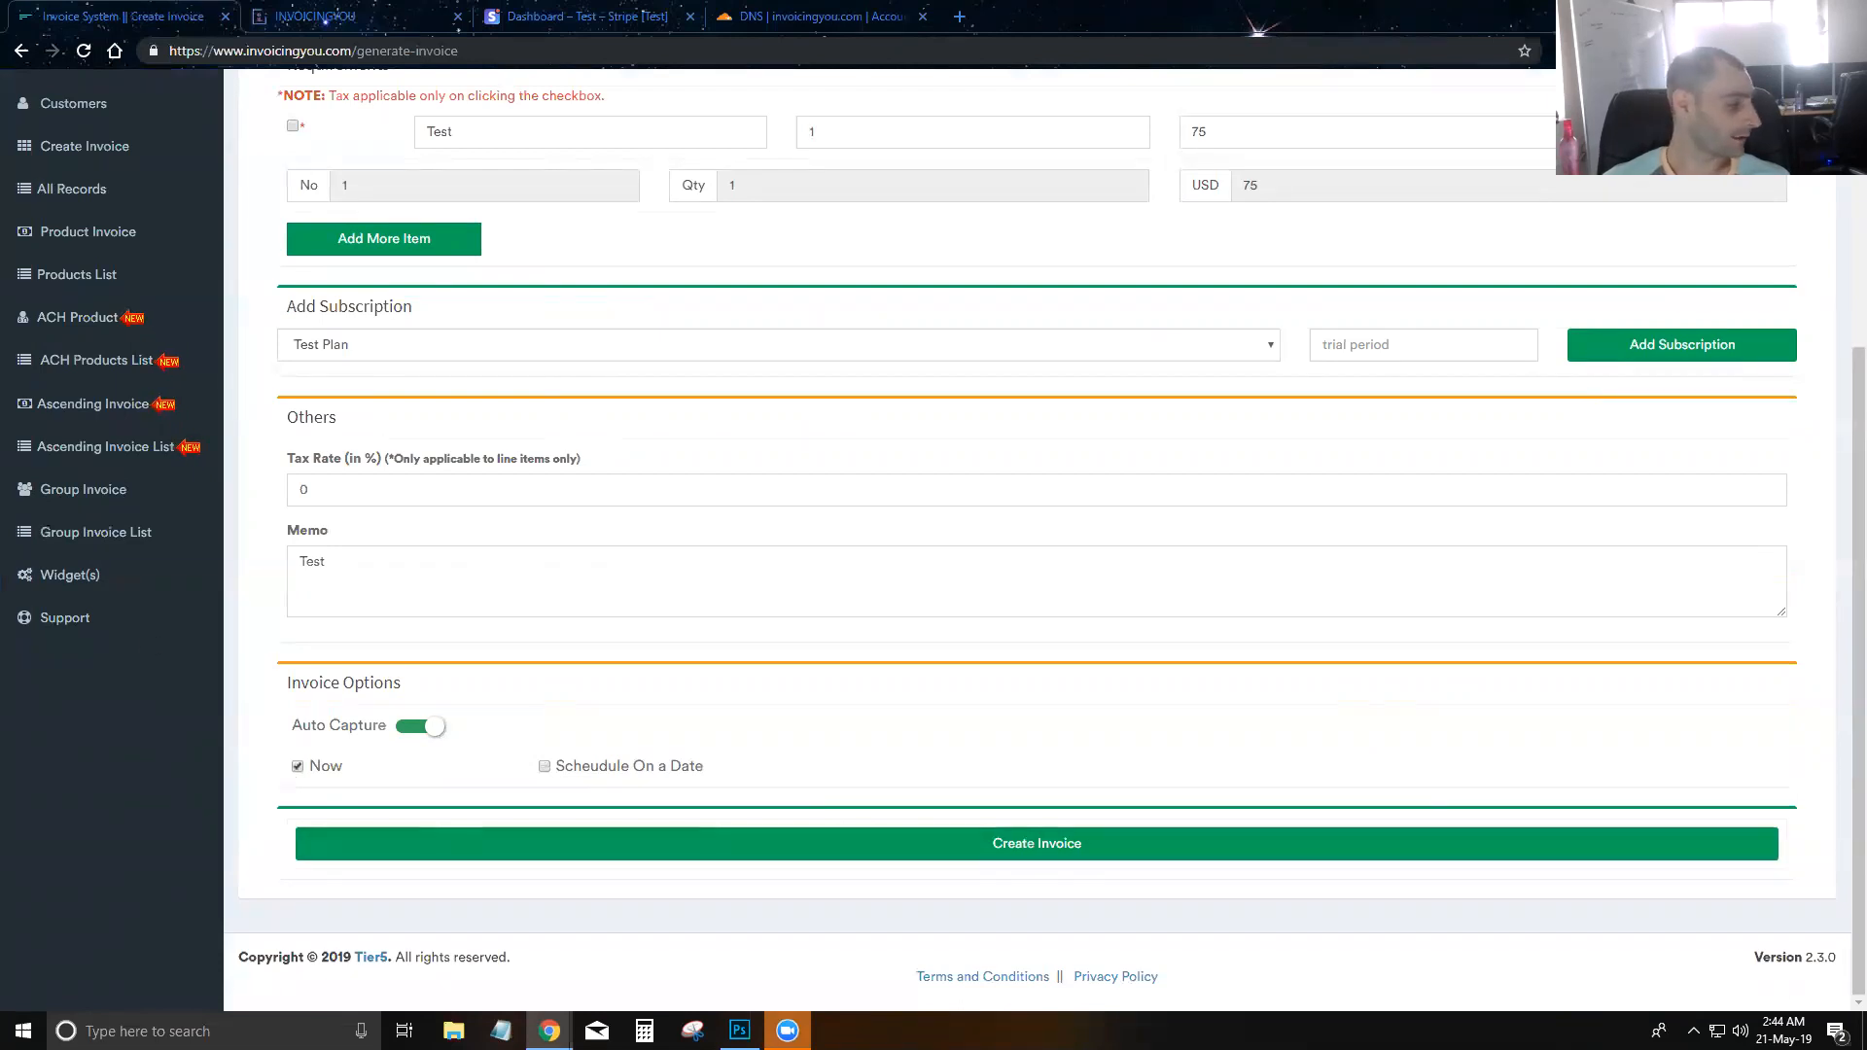
click(545, 767)
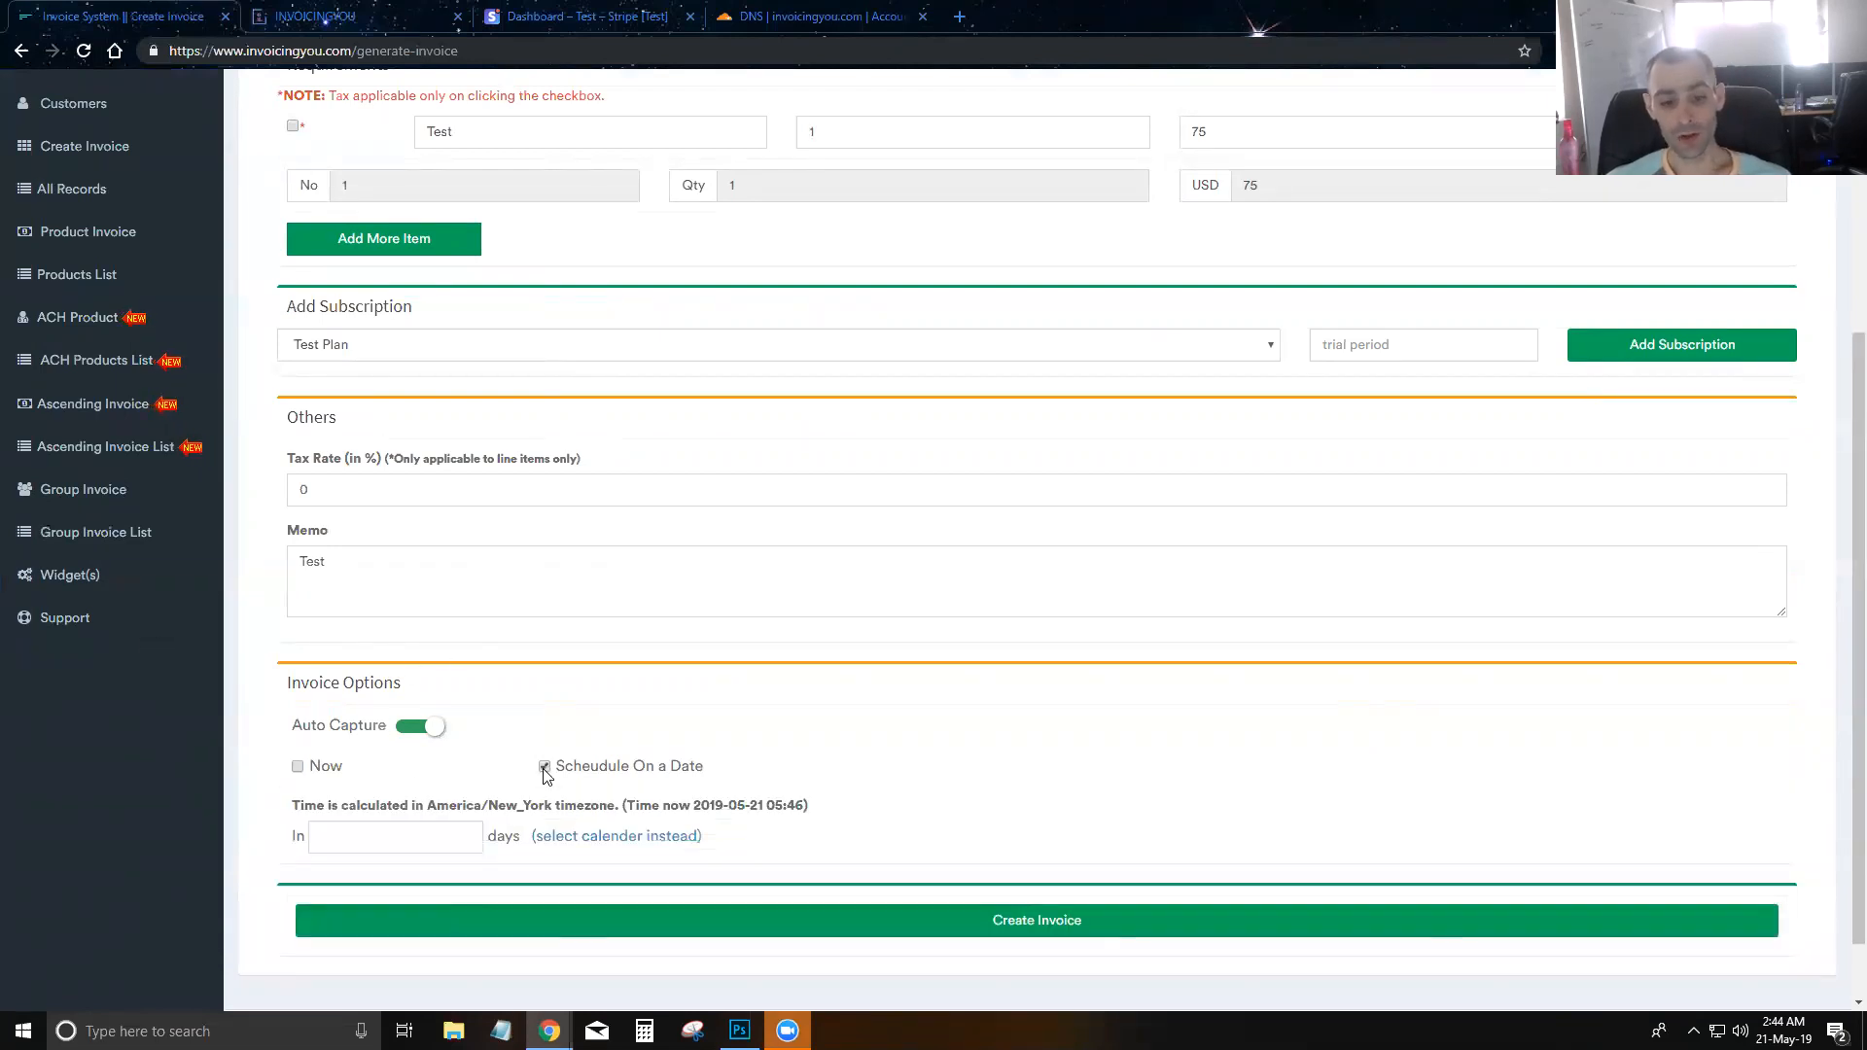
click(618, 842)
click(348, 829)
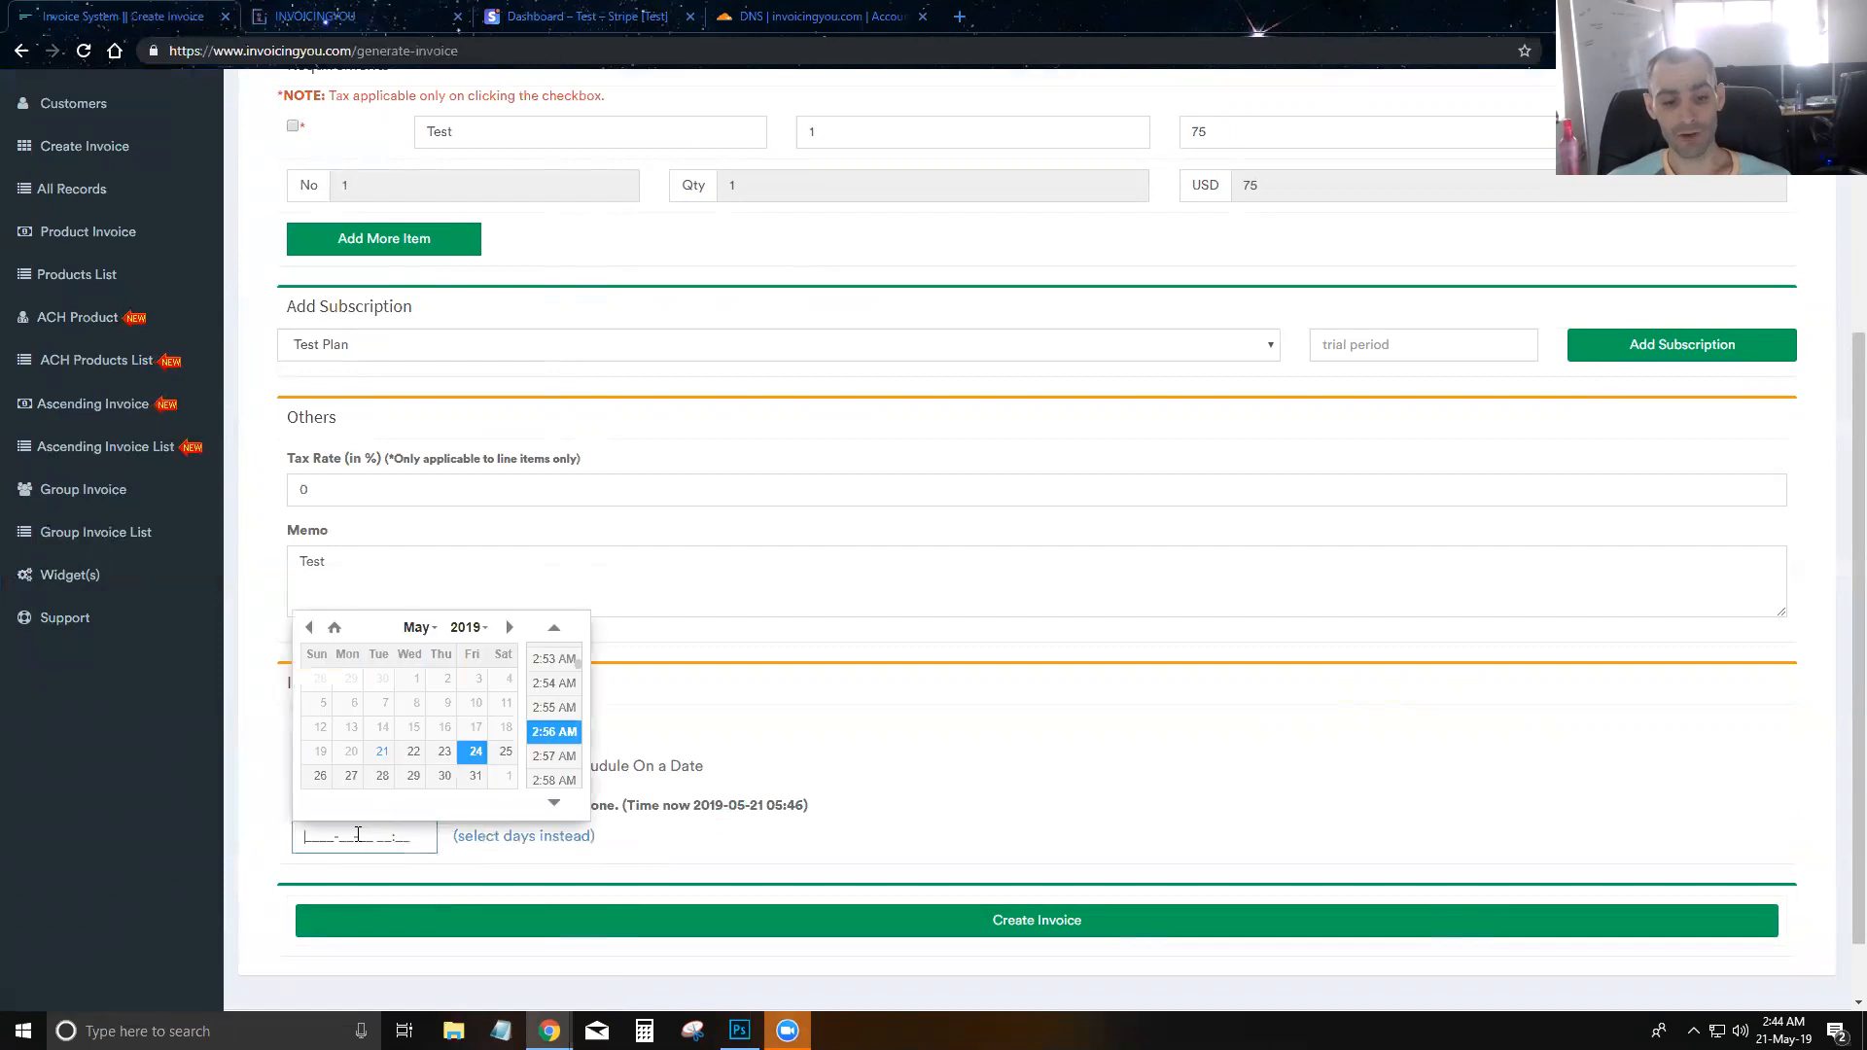
click(824, 751)
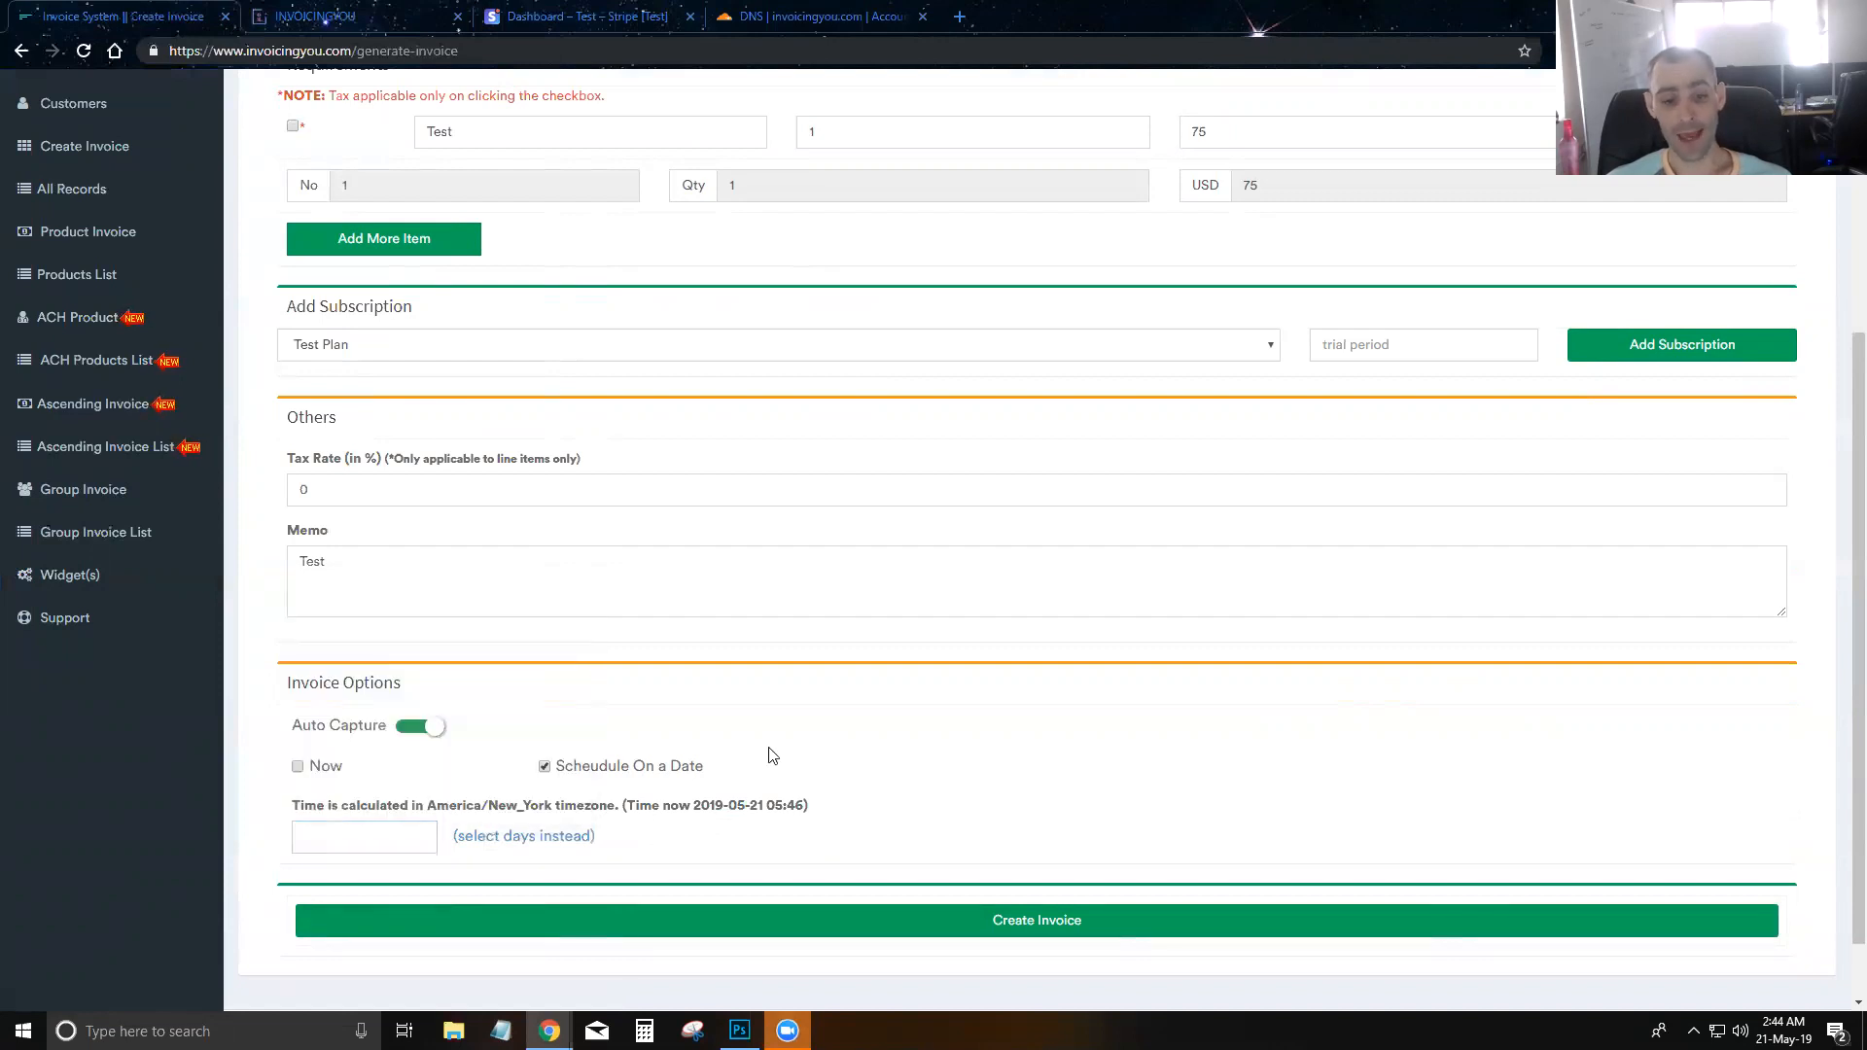
click(296, 765)
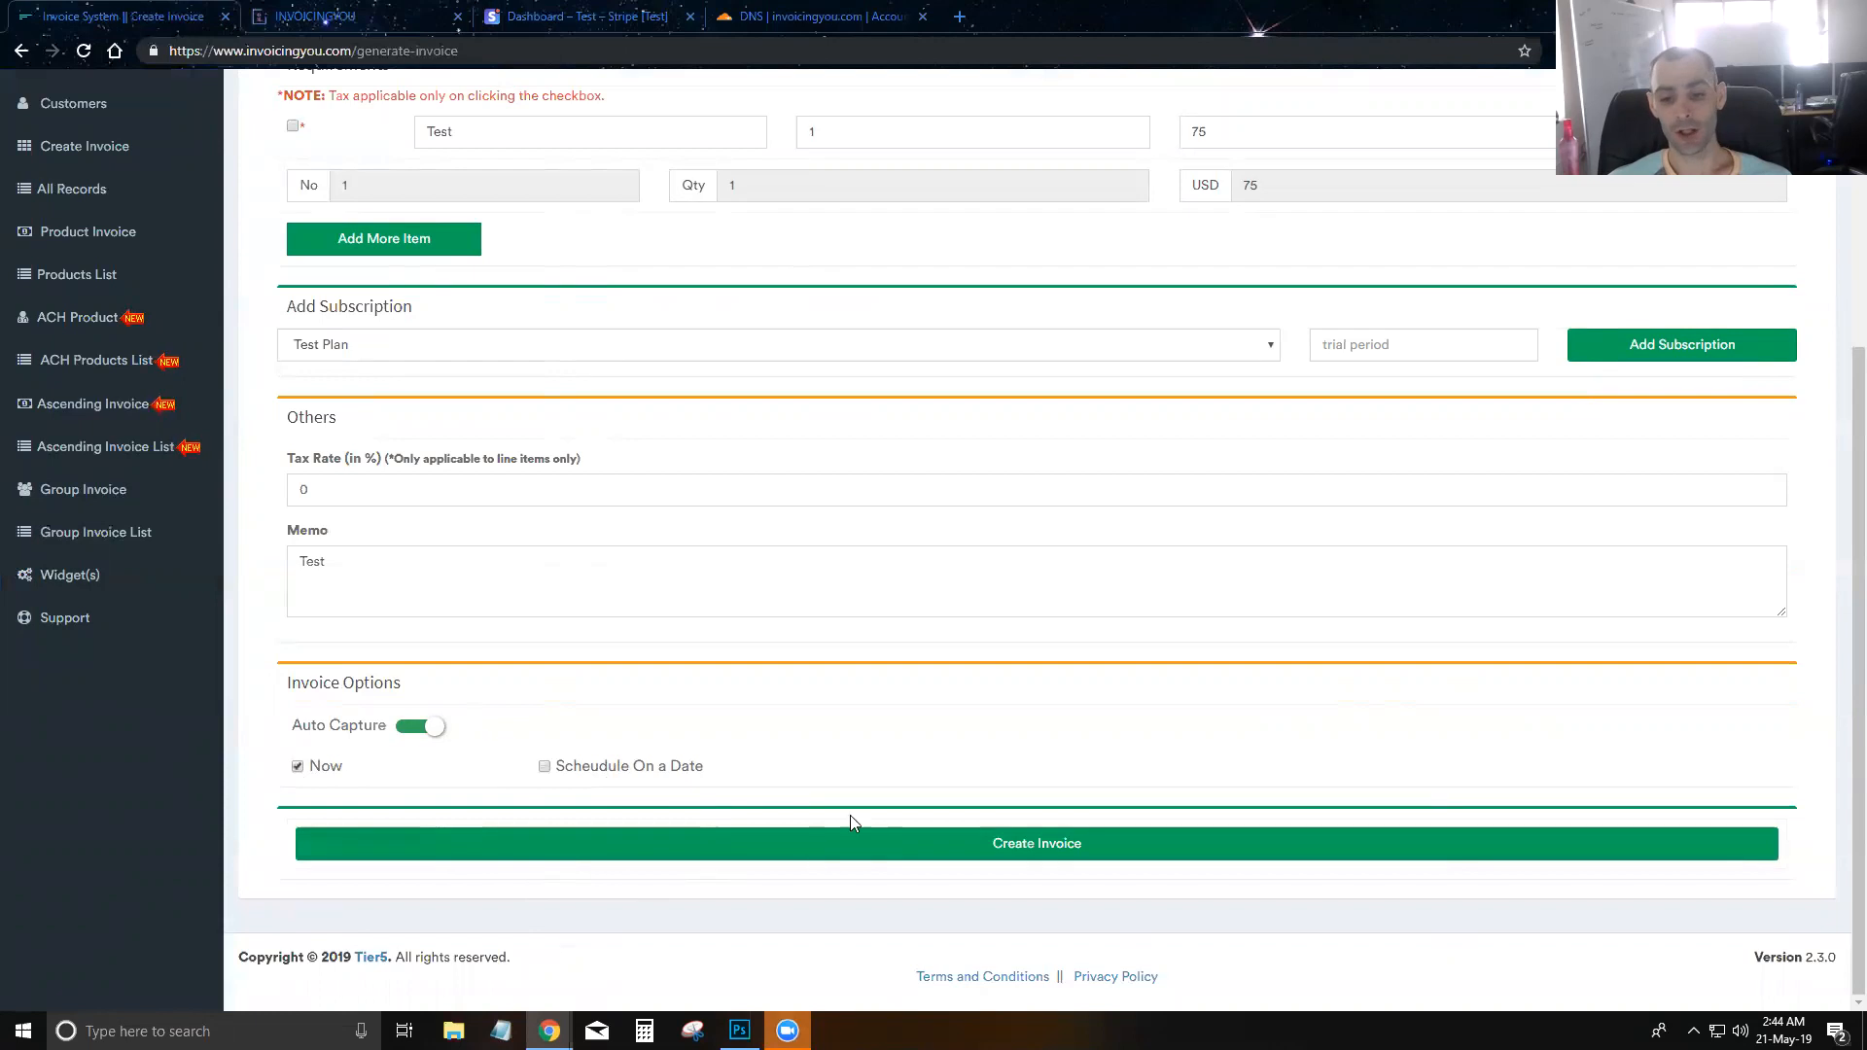
Schedule the auto capture on a calendar date, 2019-05-31 at 03:01.
click(543, 766)
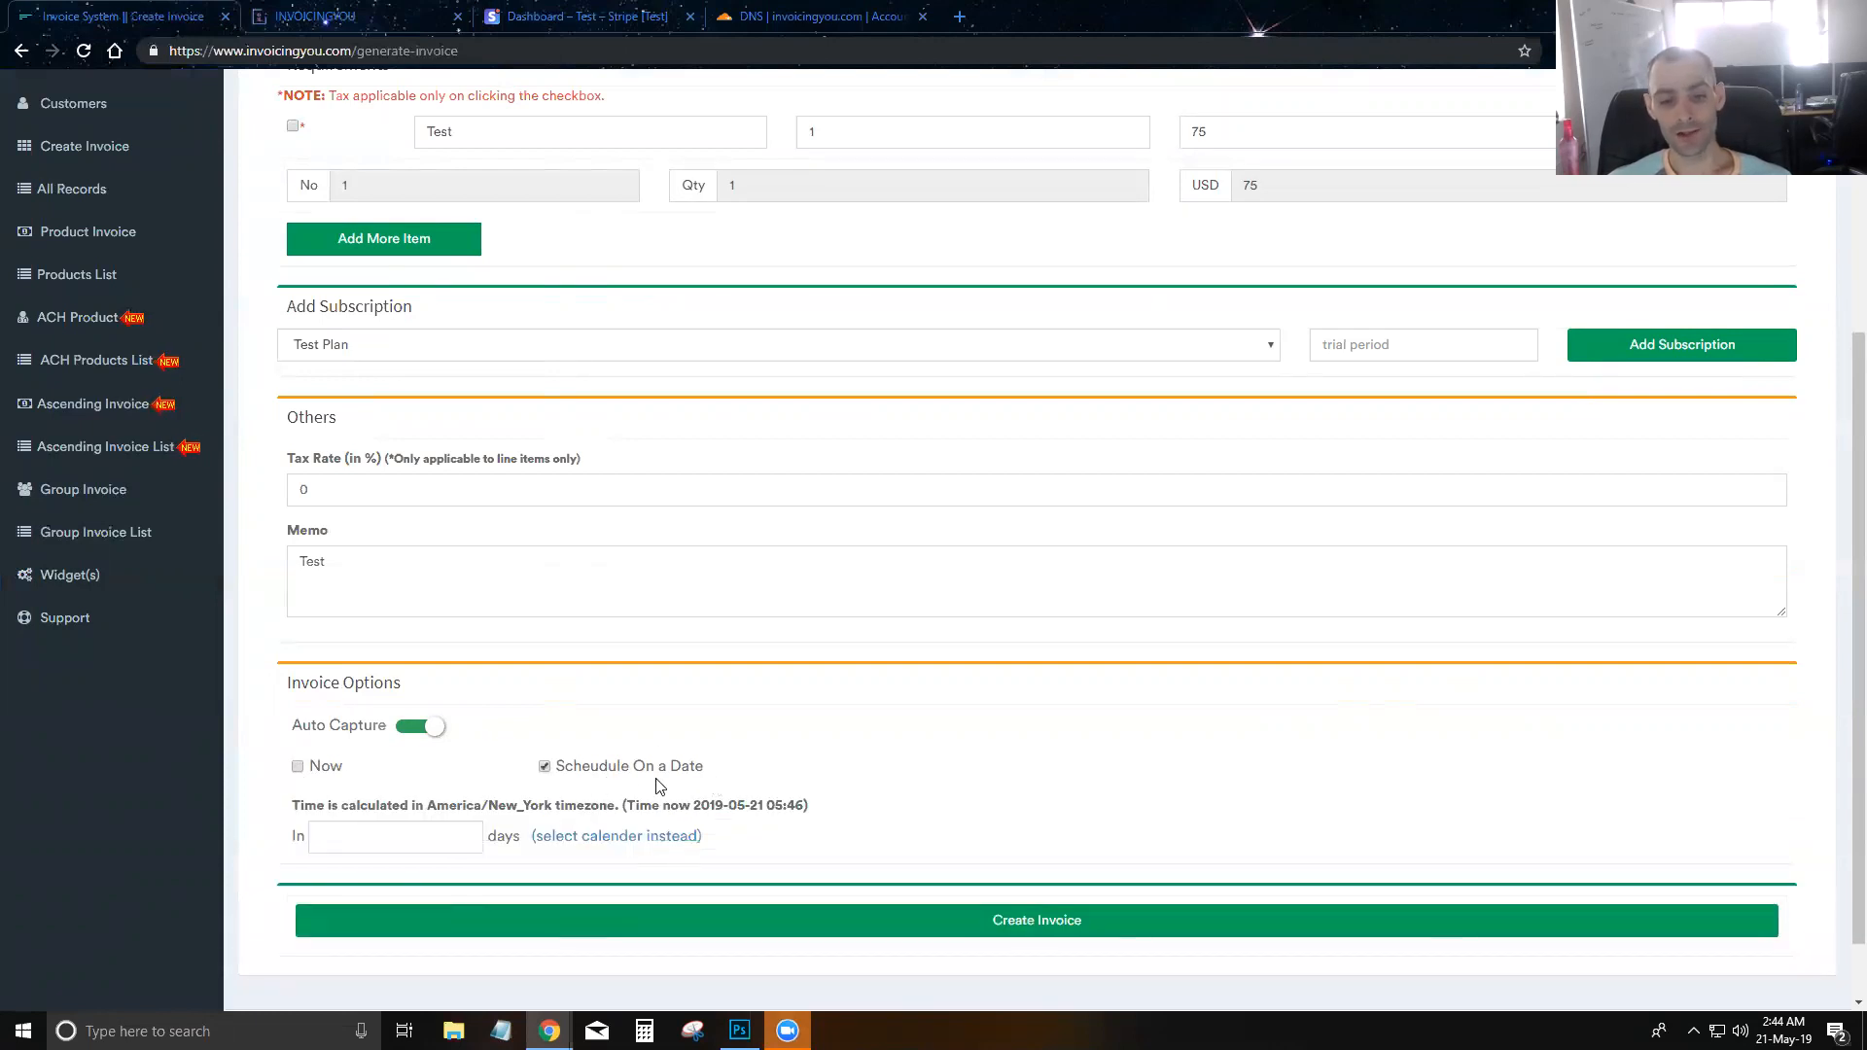
click(610, 842)
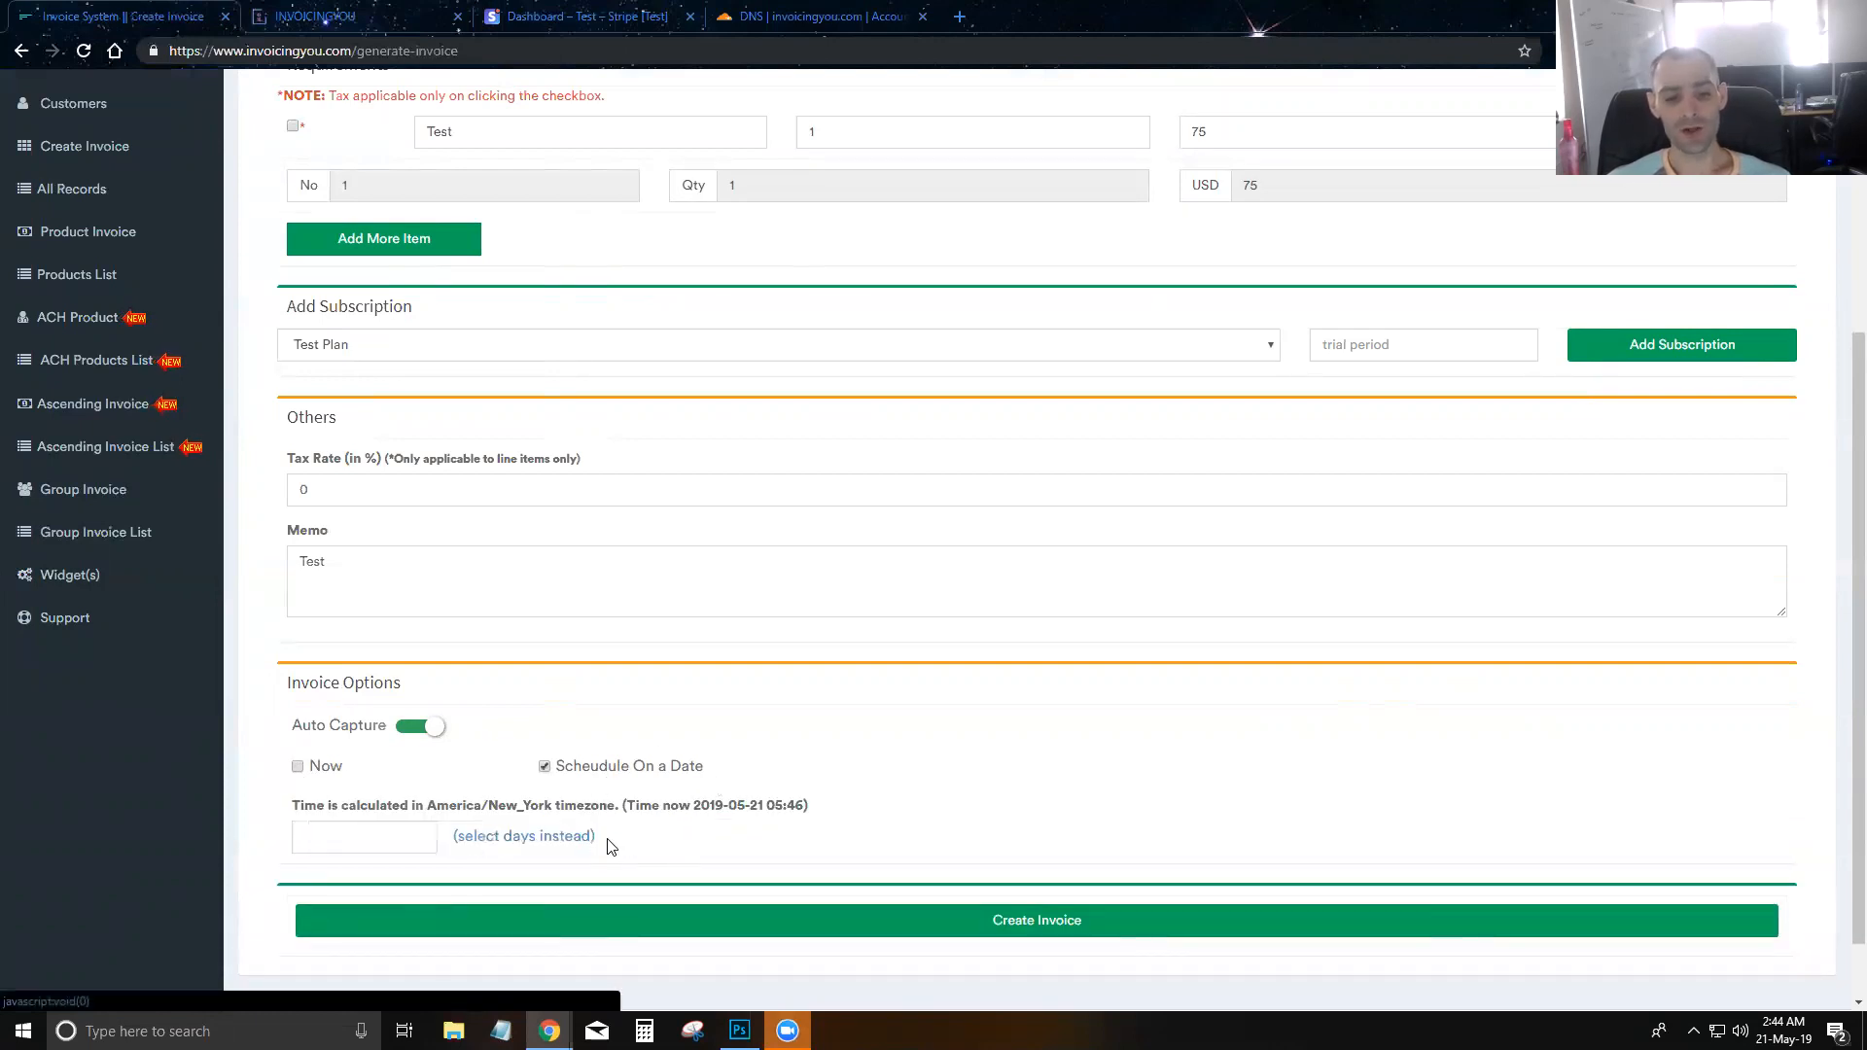
click(356, 835)
click(471, 778)
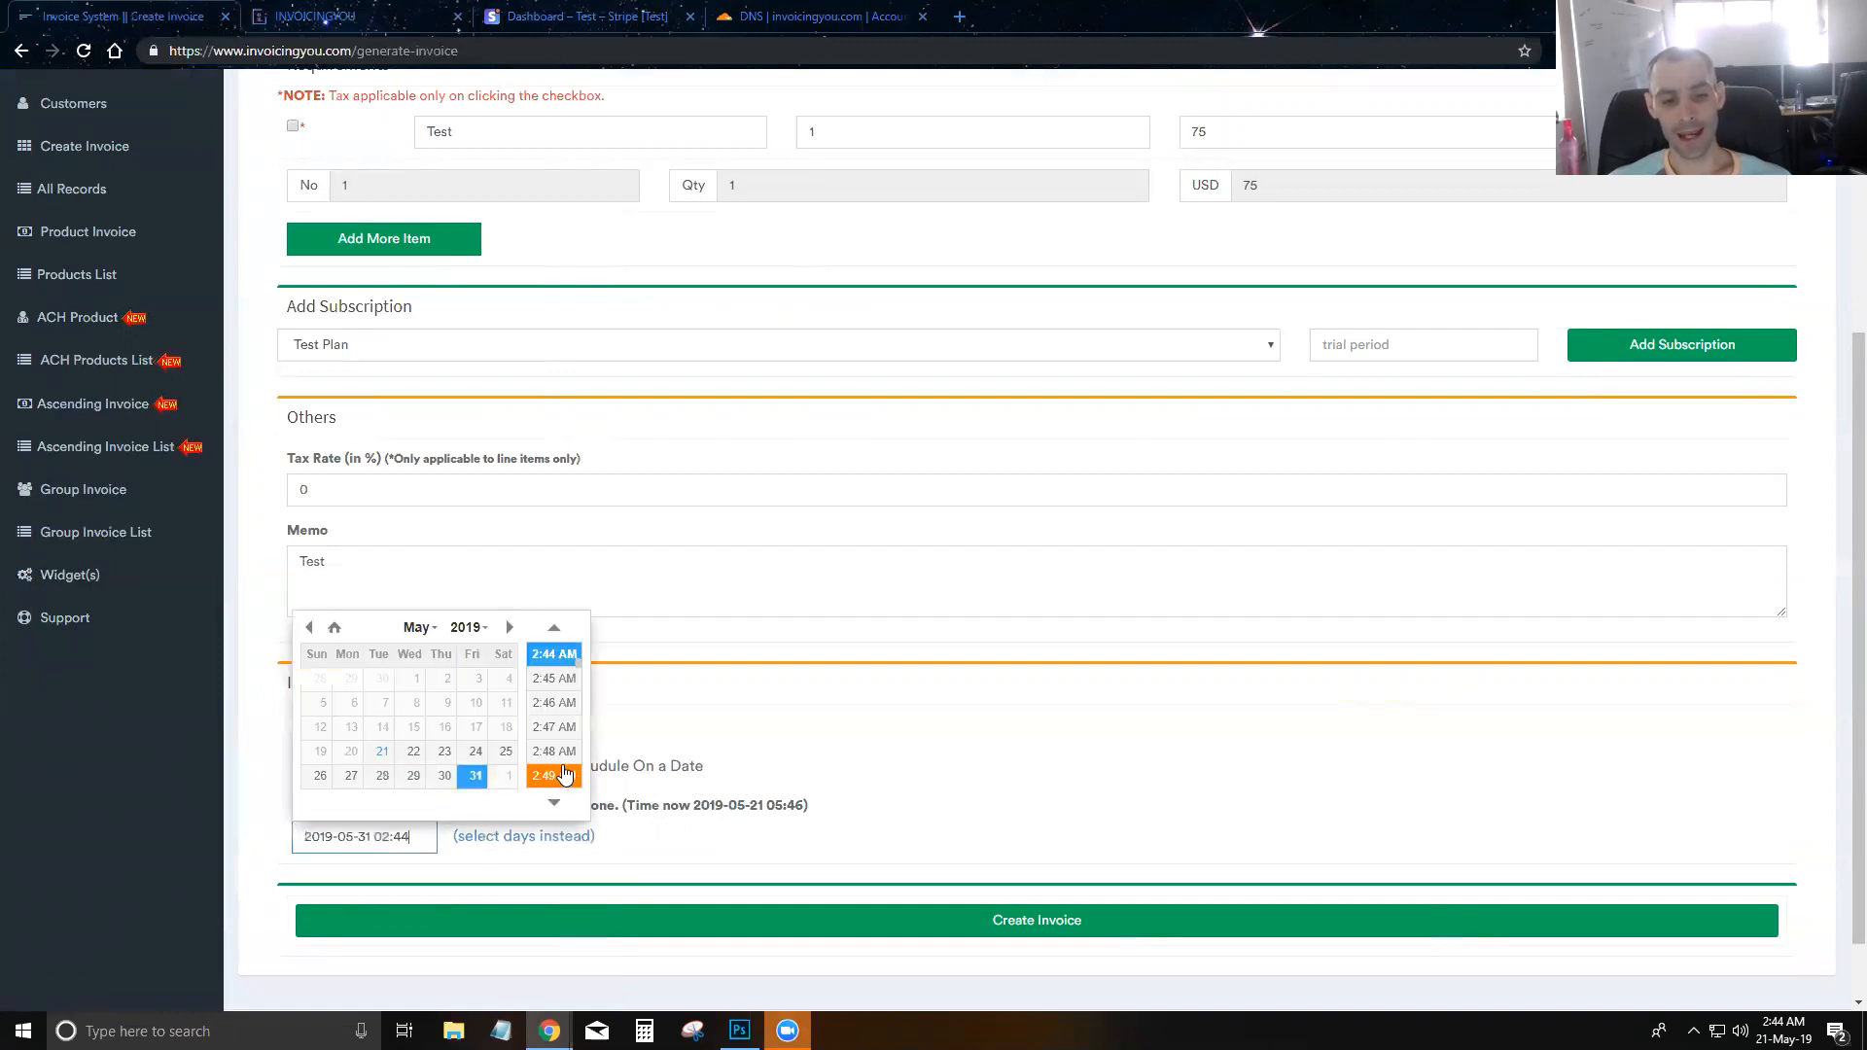
scroll(556, 763, down, 3)
scroll(573, 739, down, 2)
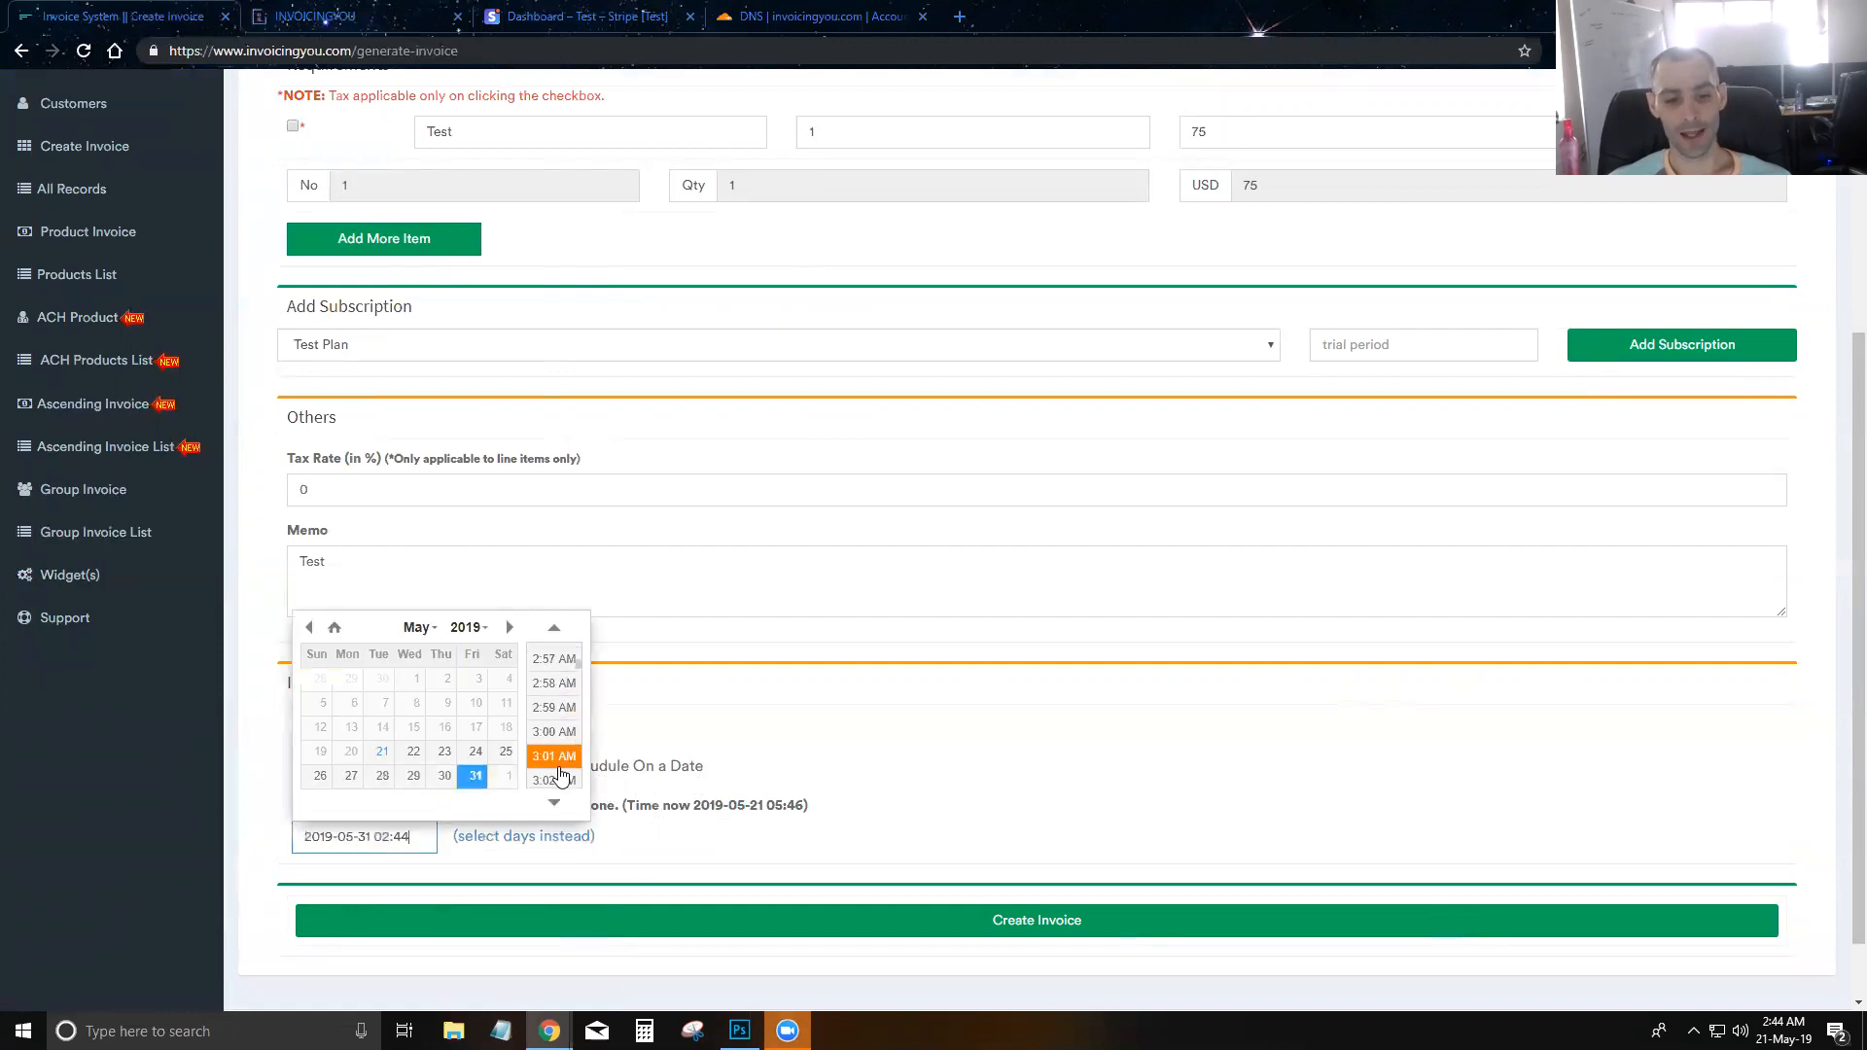
click(559, 764)
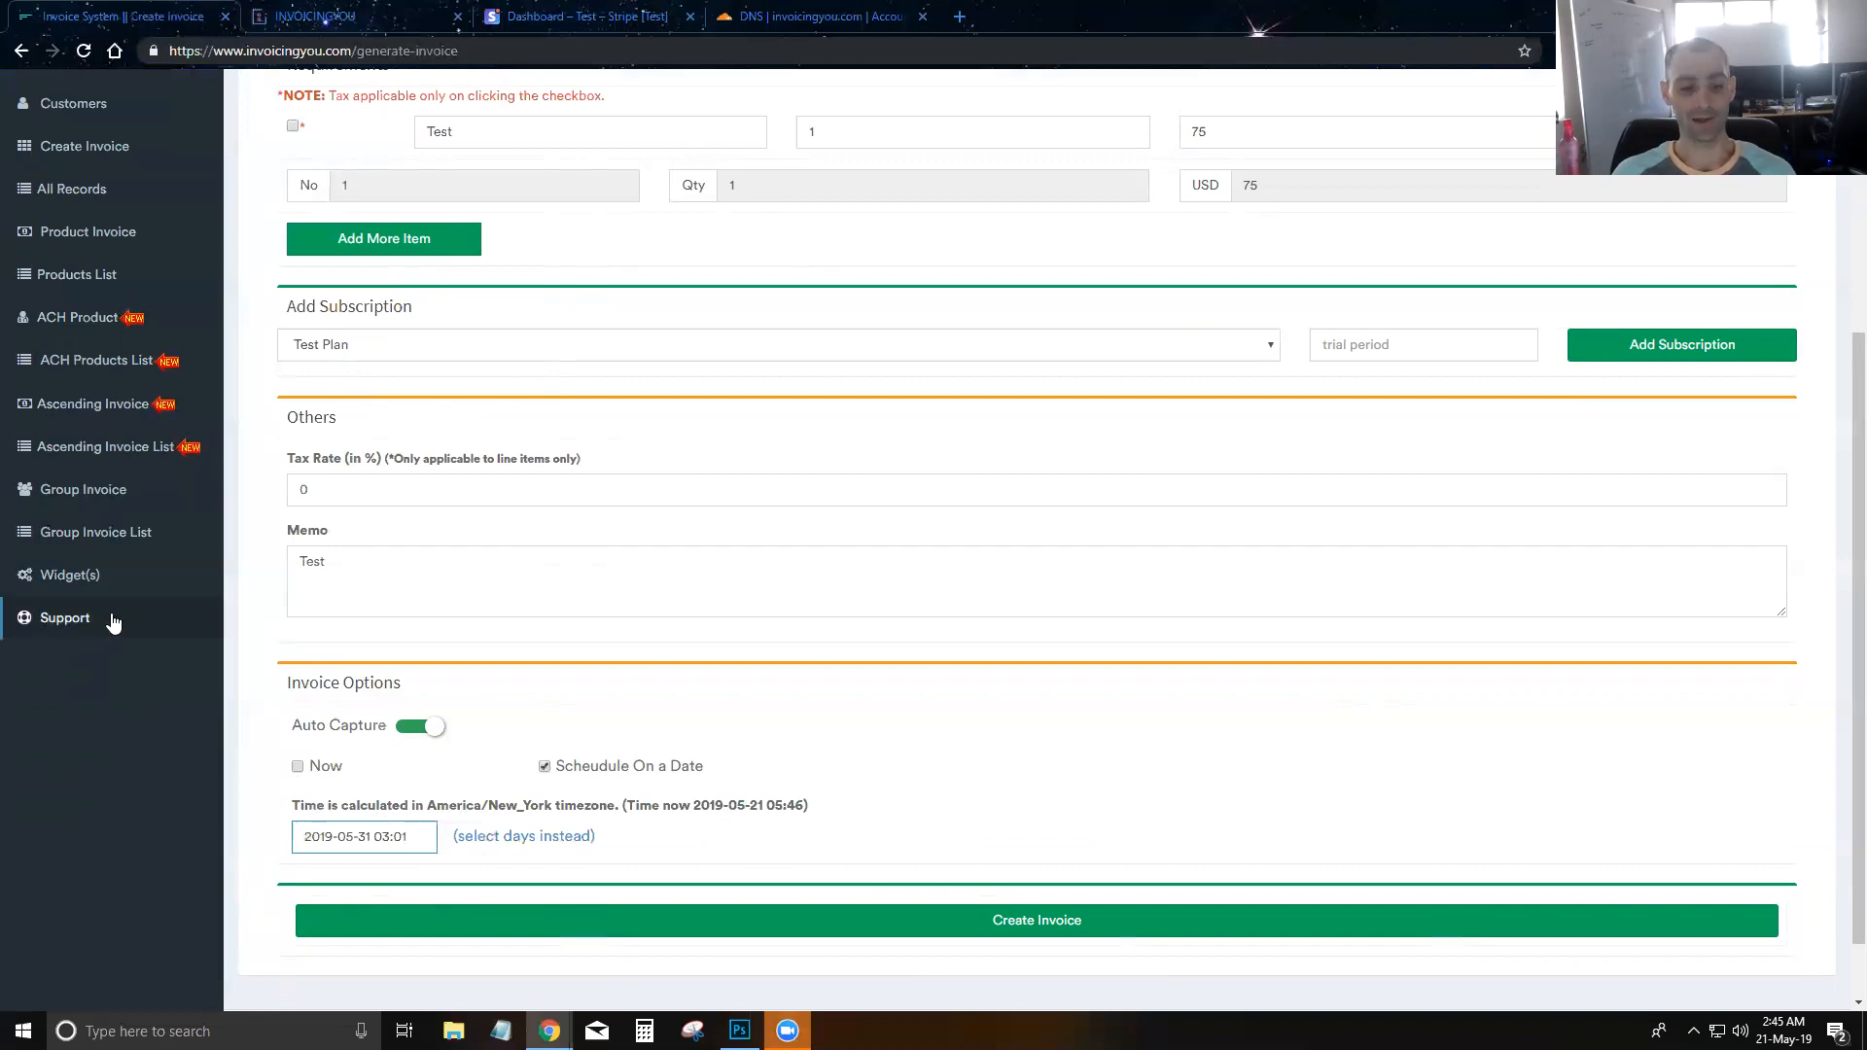
Set the auto capture timing to Now and select the Test item's price value.
click(298, 767)
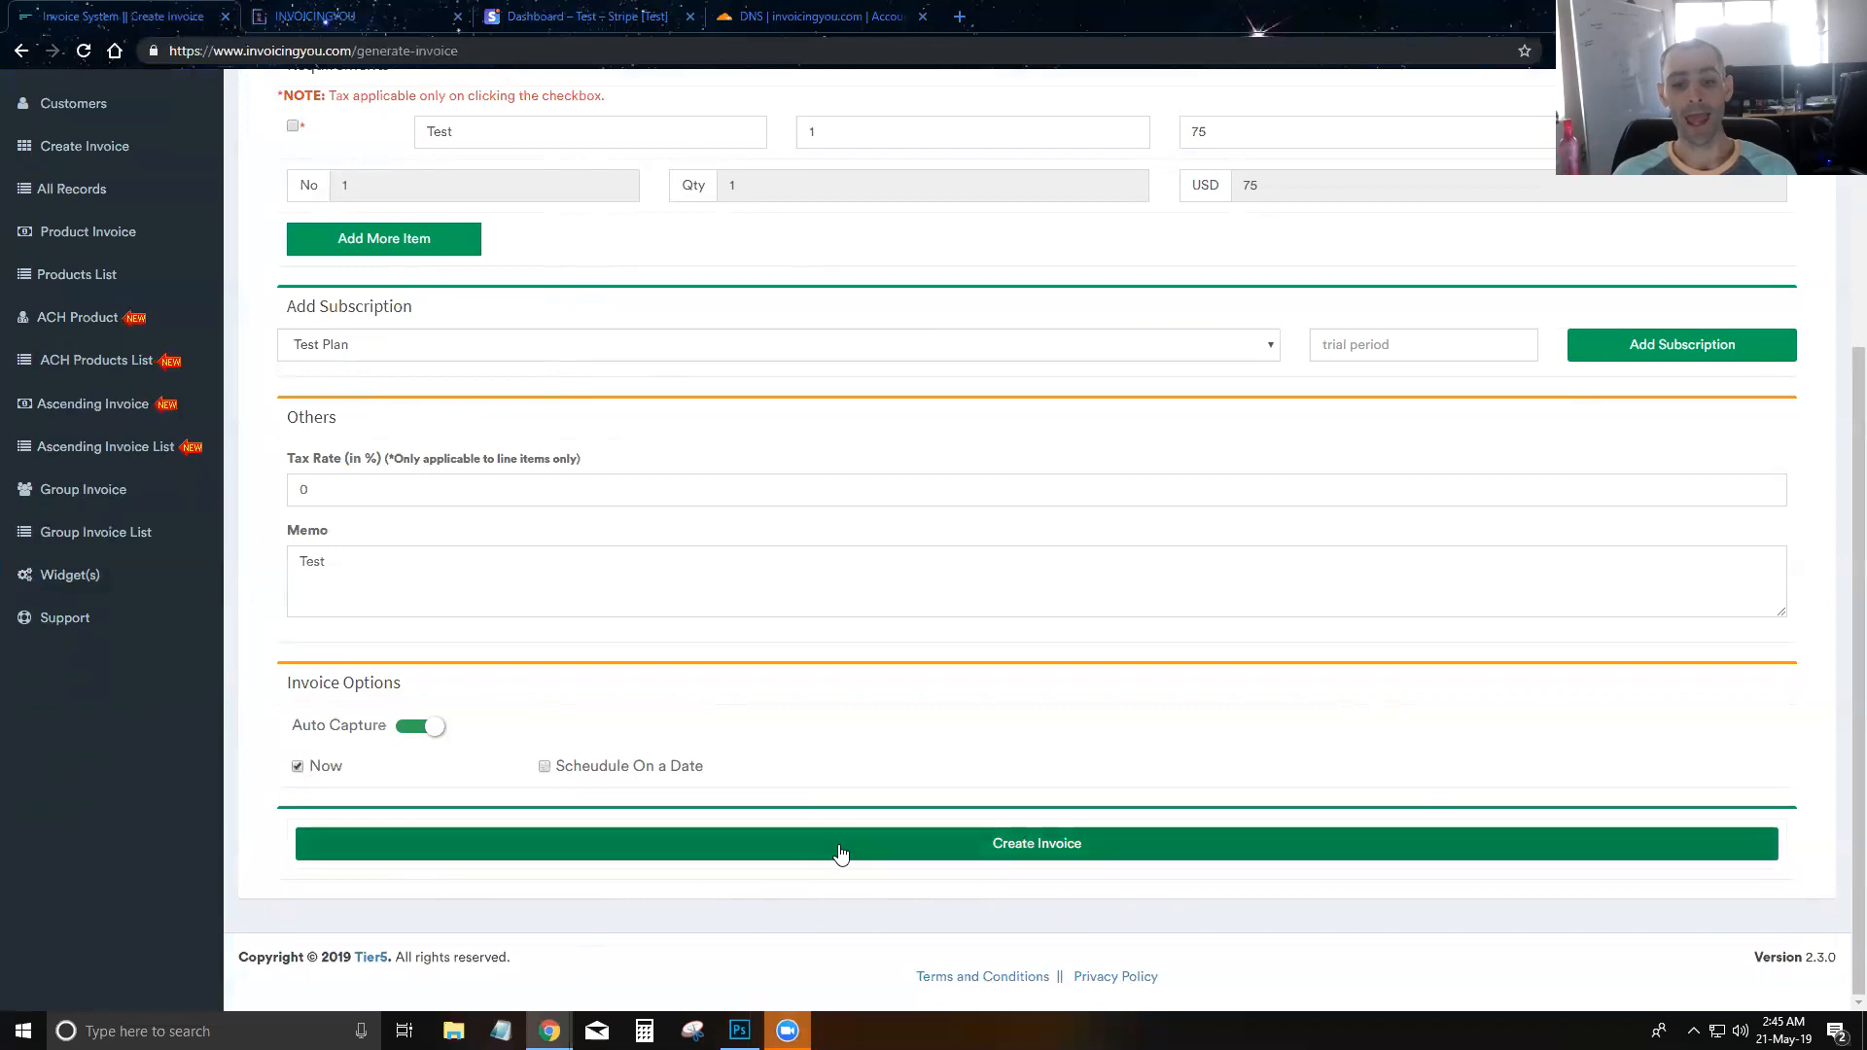
scroll(1121, 583, up, 2)
click(1213, 327)
double_click(1213, 326)
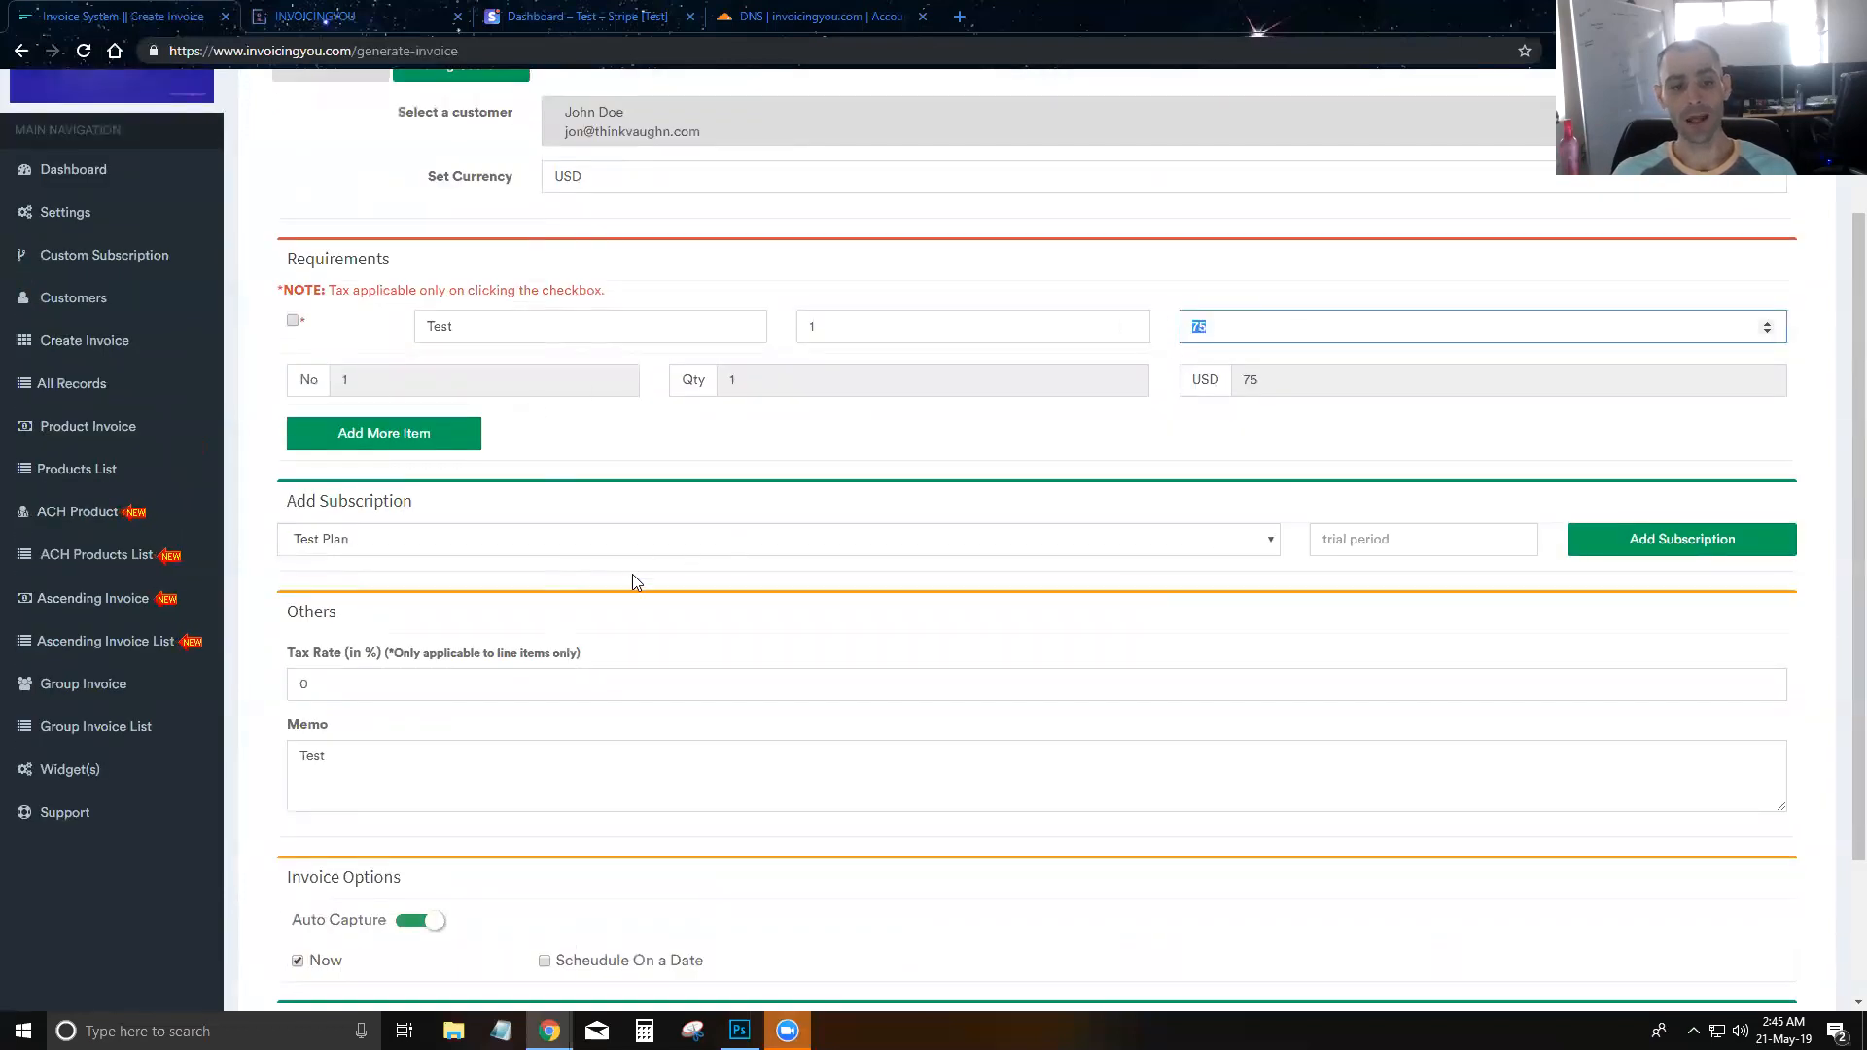
scroll(632, 576, down, 1)
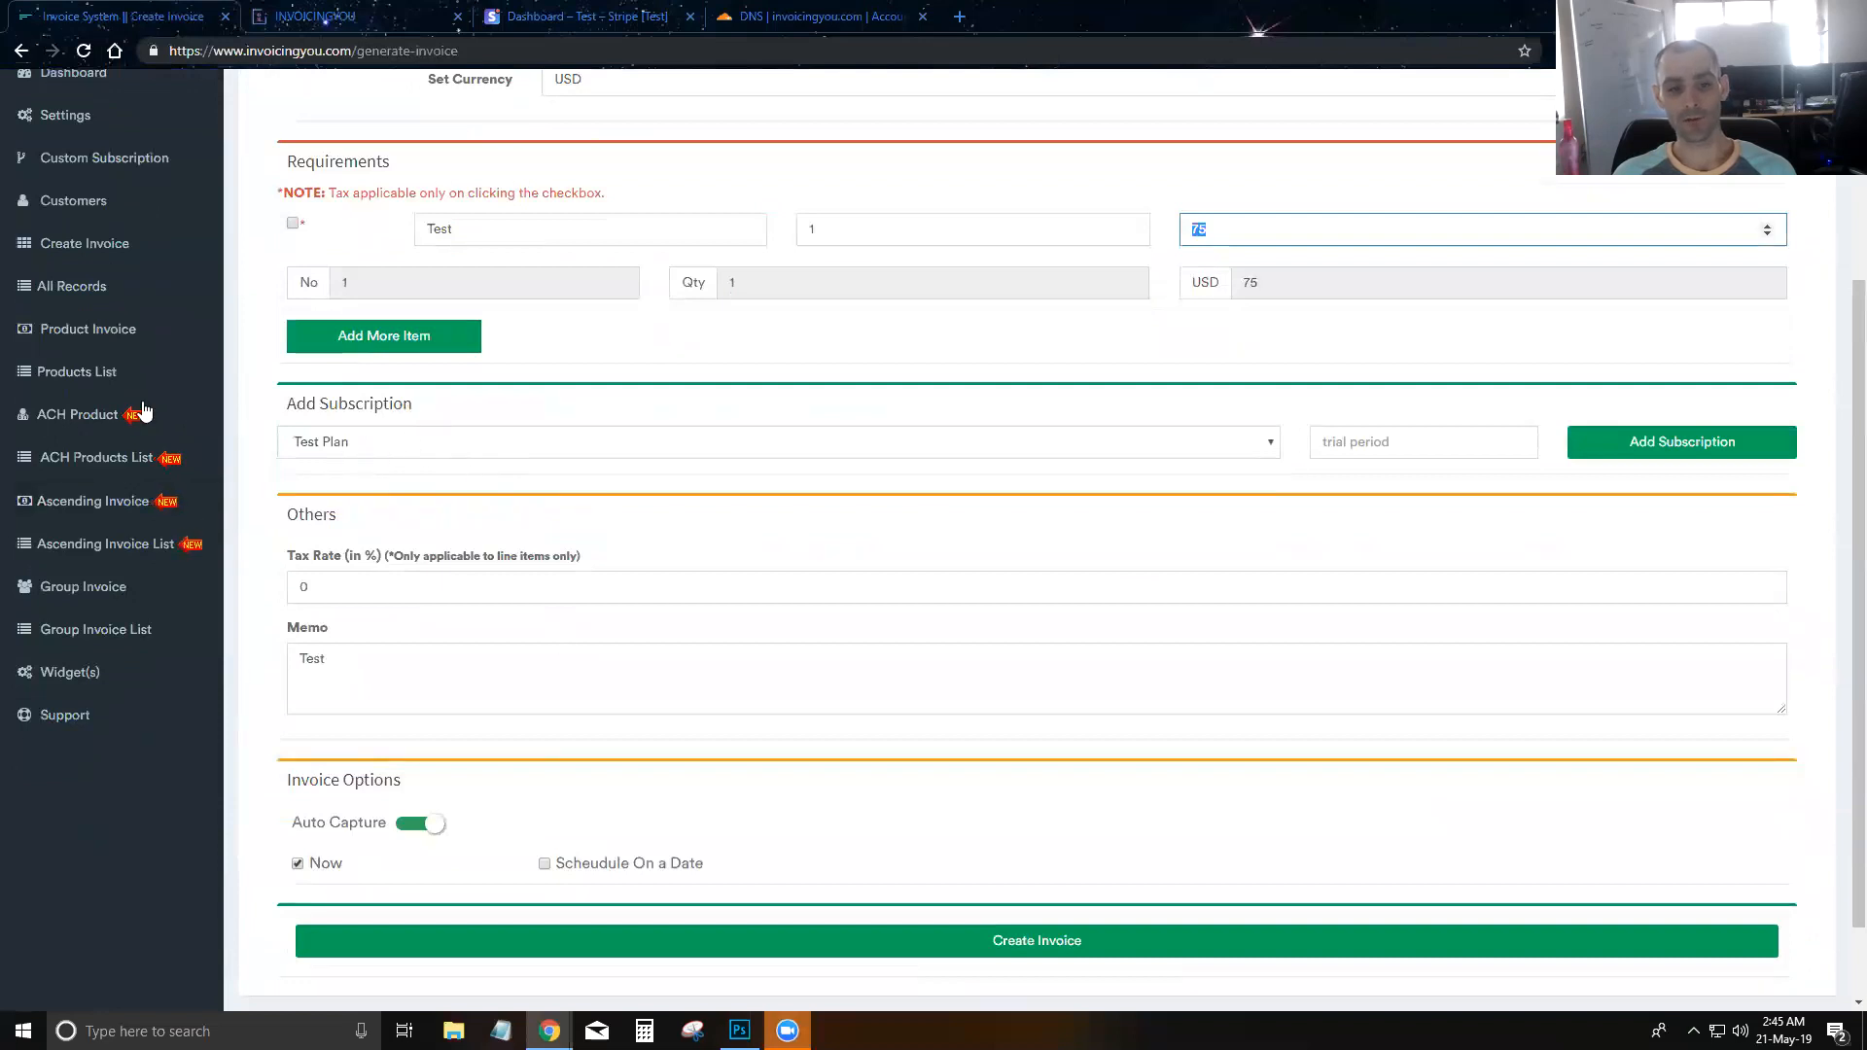
Create the invoice with immediate auto capture and check its payment status in the list of all invoices.
scroll(709, 613, down, 1)
click(1008, 854)
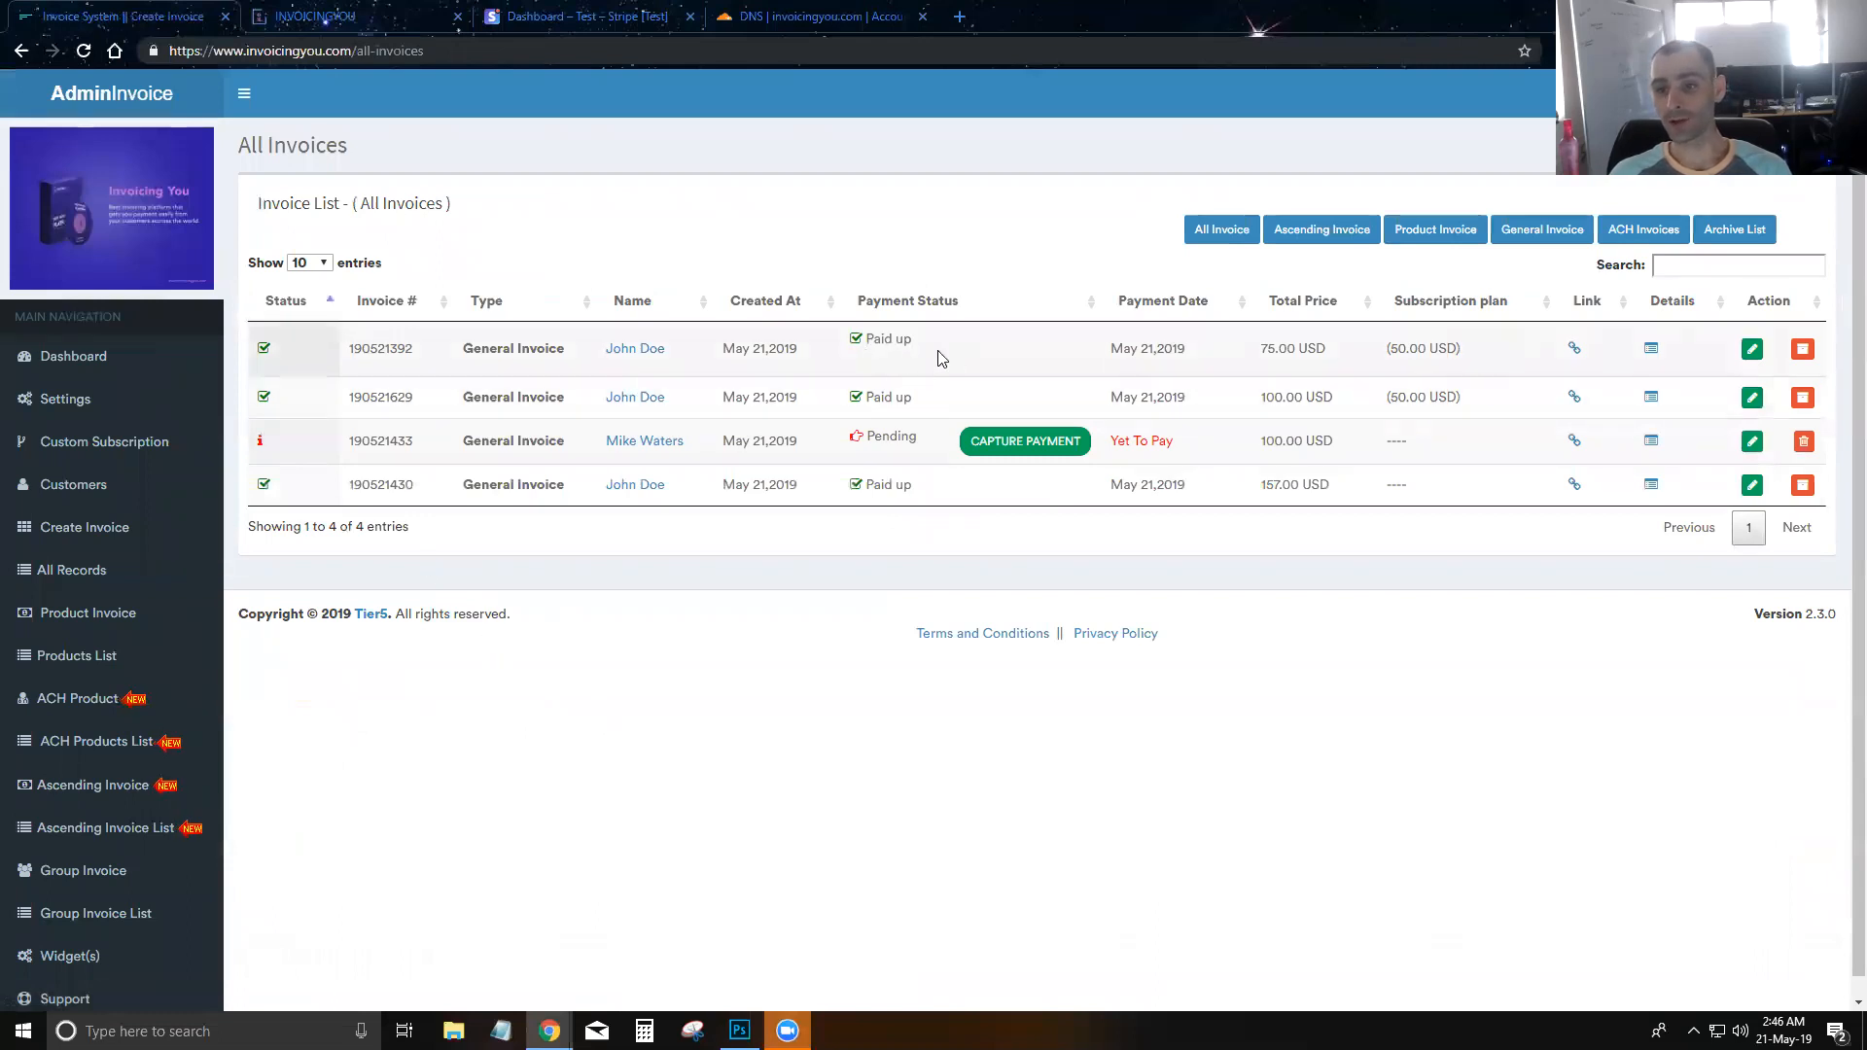
drag(917, 352, 863, 344)
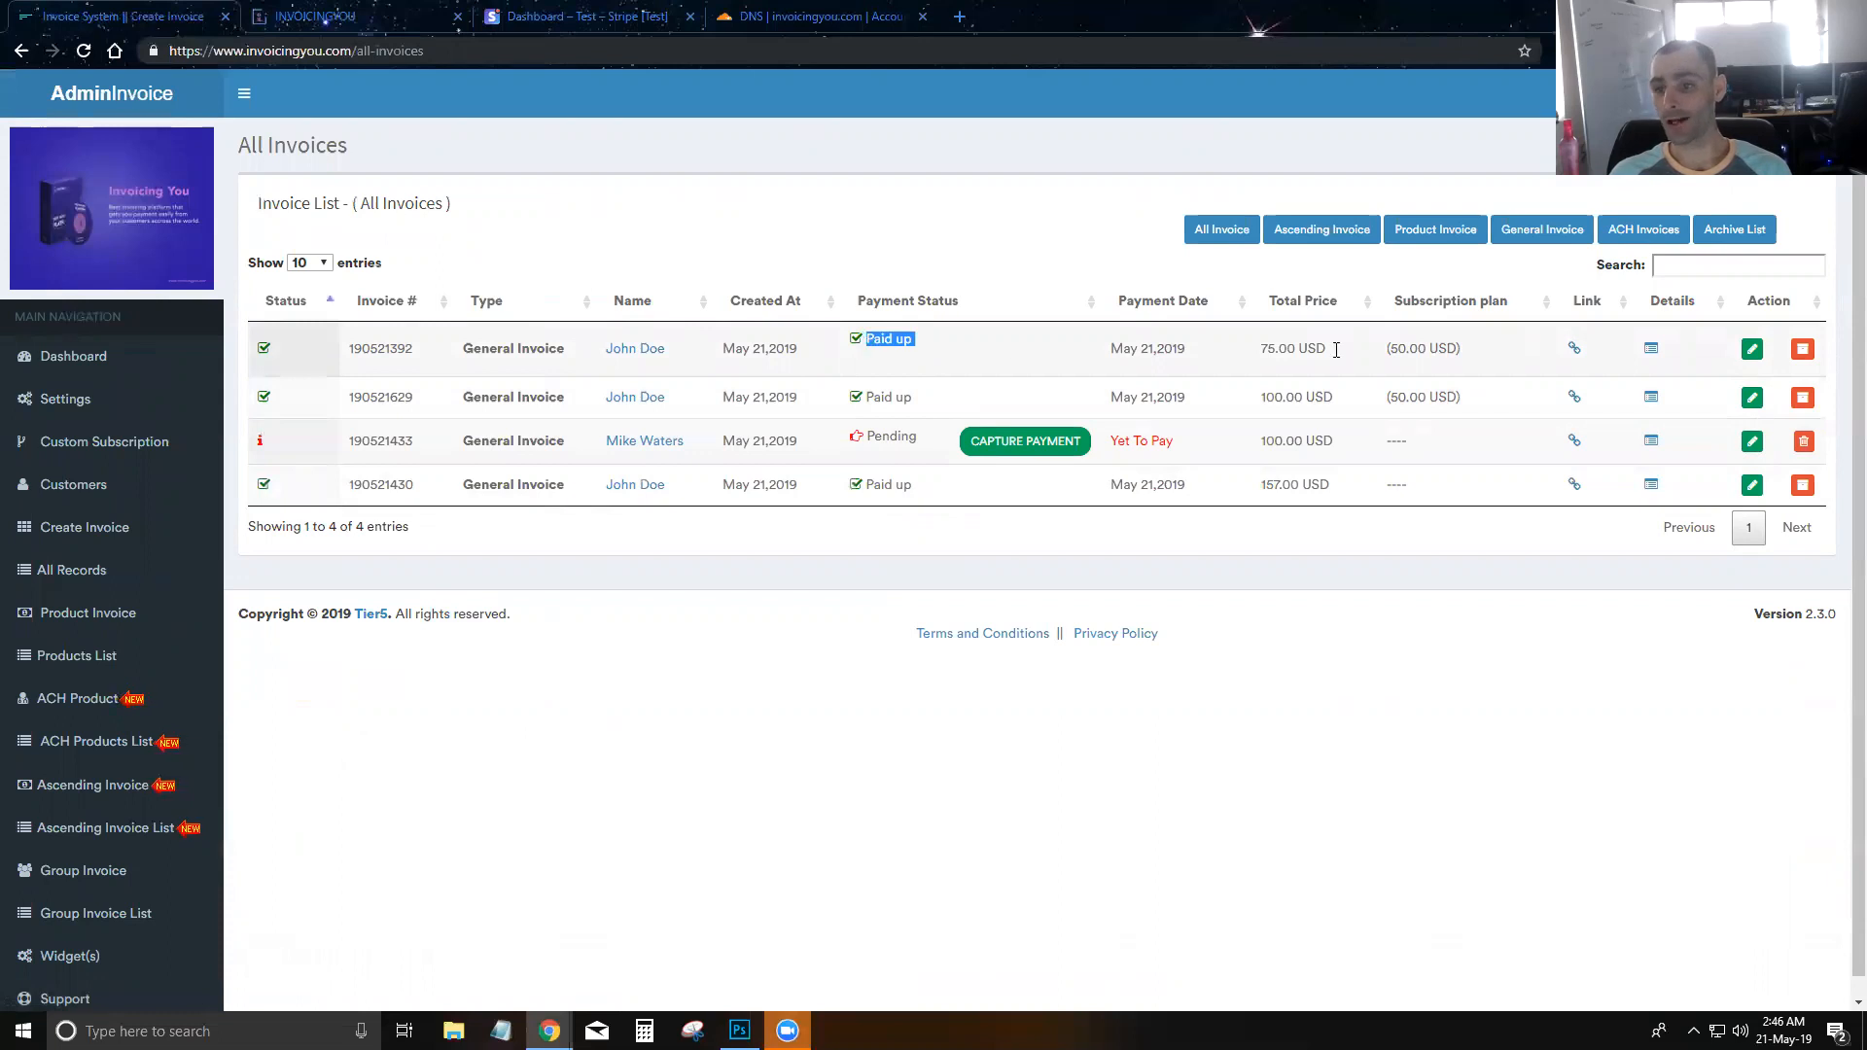
Open the new 75 USD invoice's client link in a separate tab, replacing the old client invoice tab, and check its payment status.
click(1574, 350)
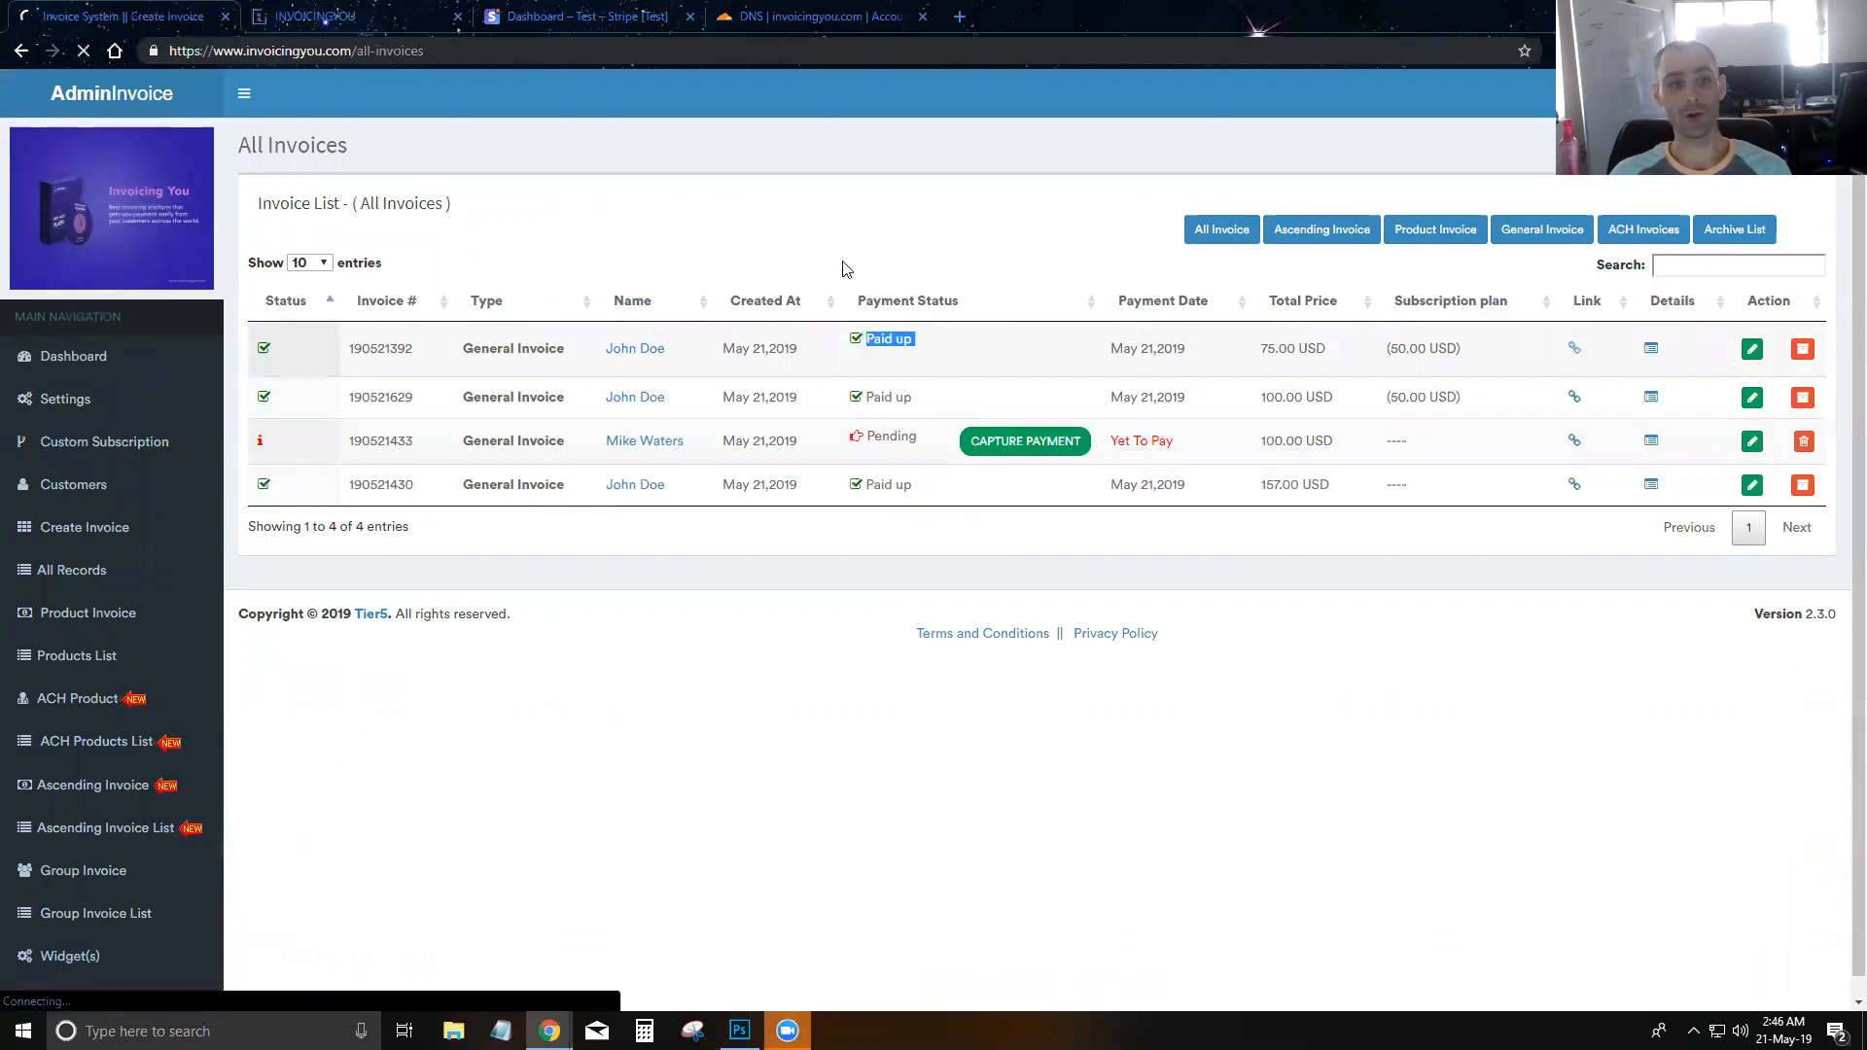
right_click(955, 247)
click(986, 263)
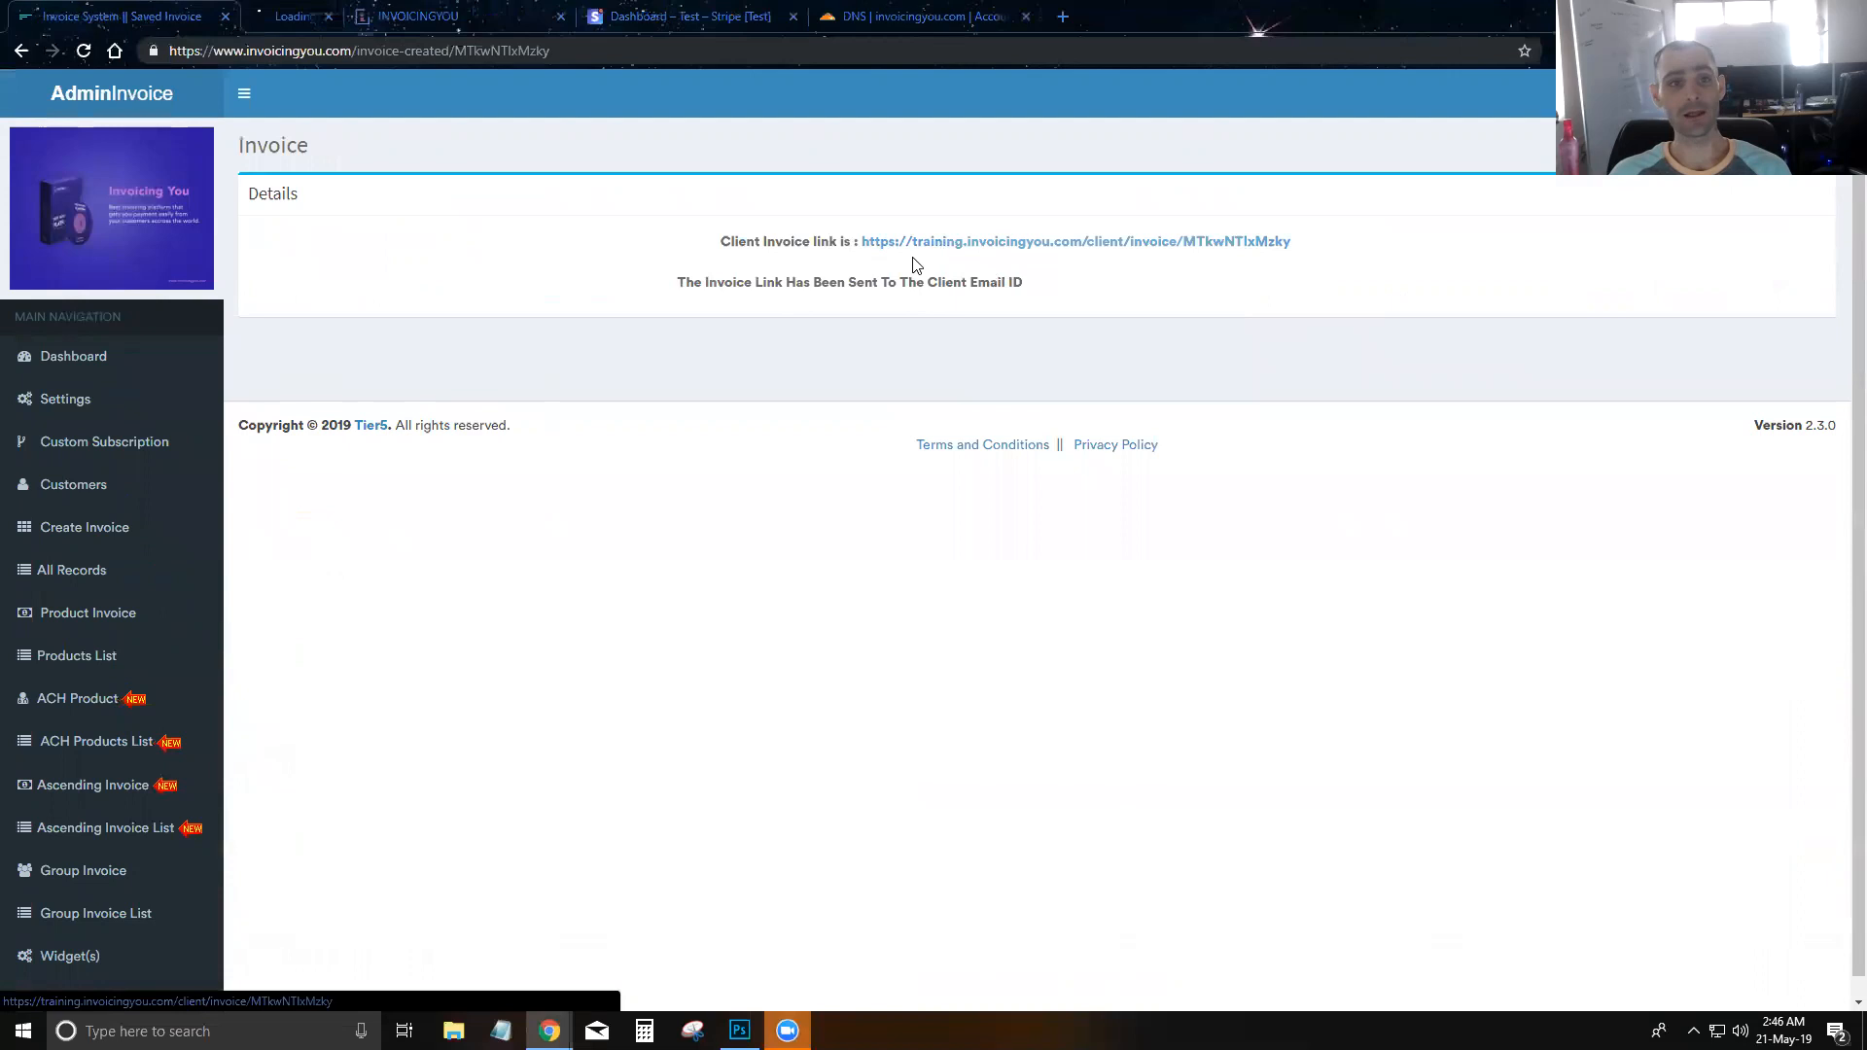
click(689, 16)
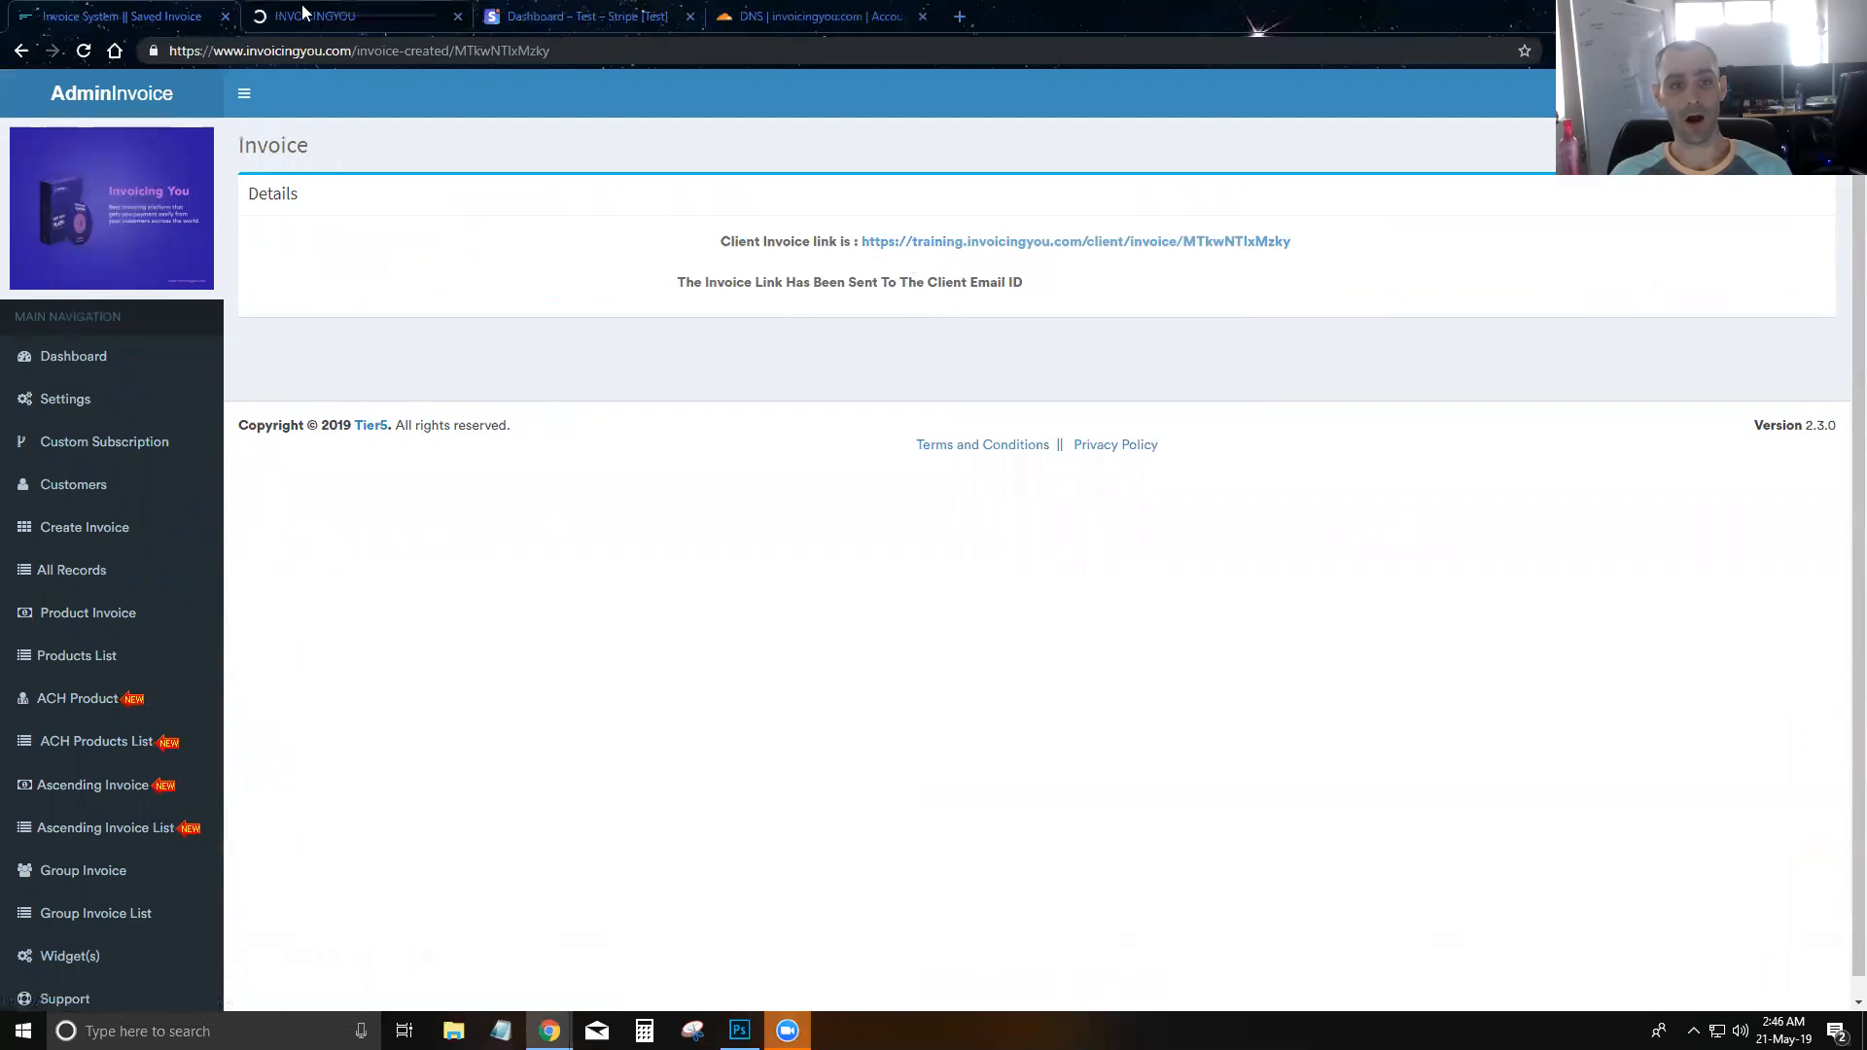
click(321, 16)
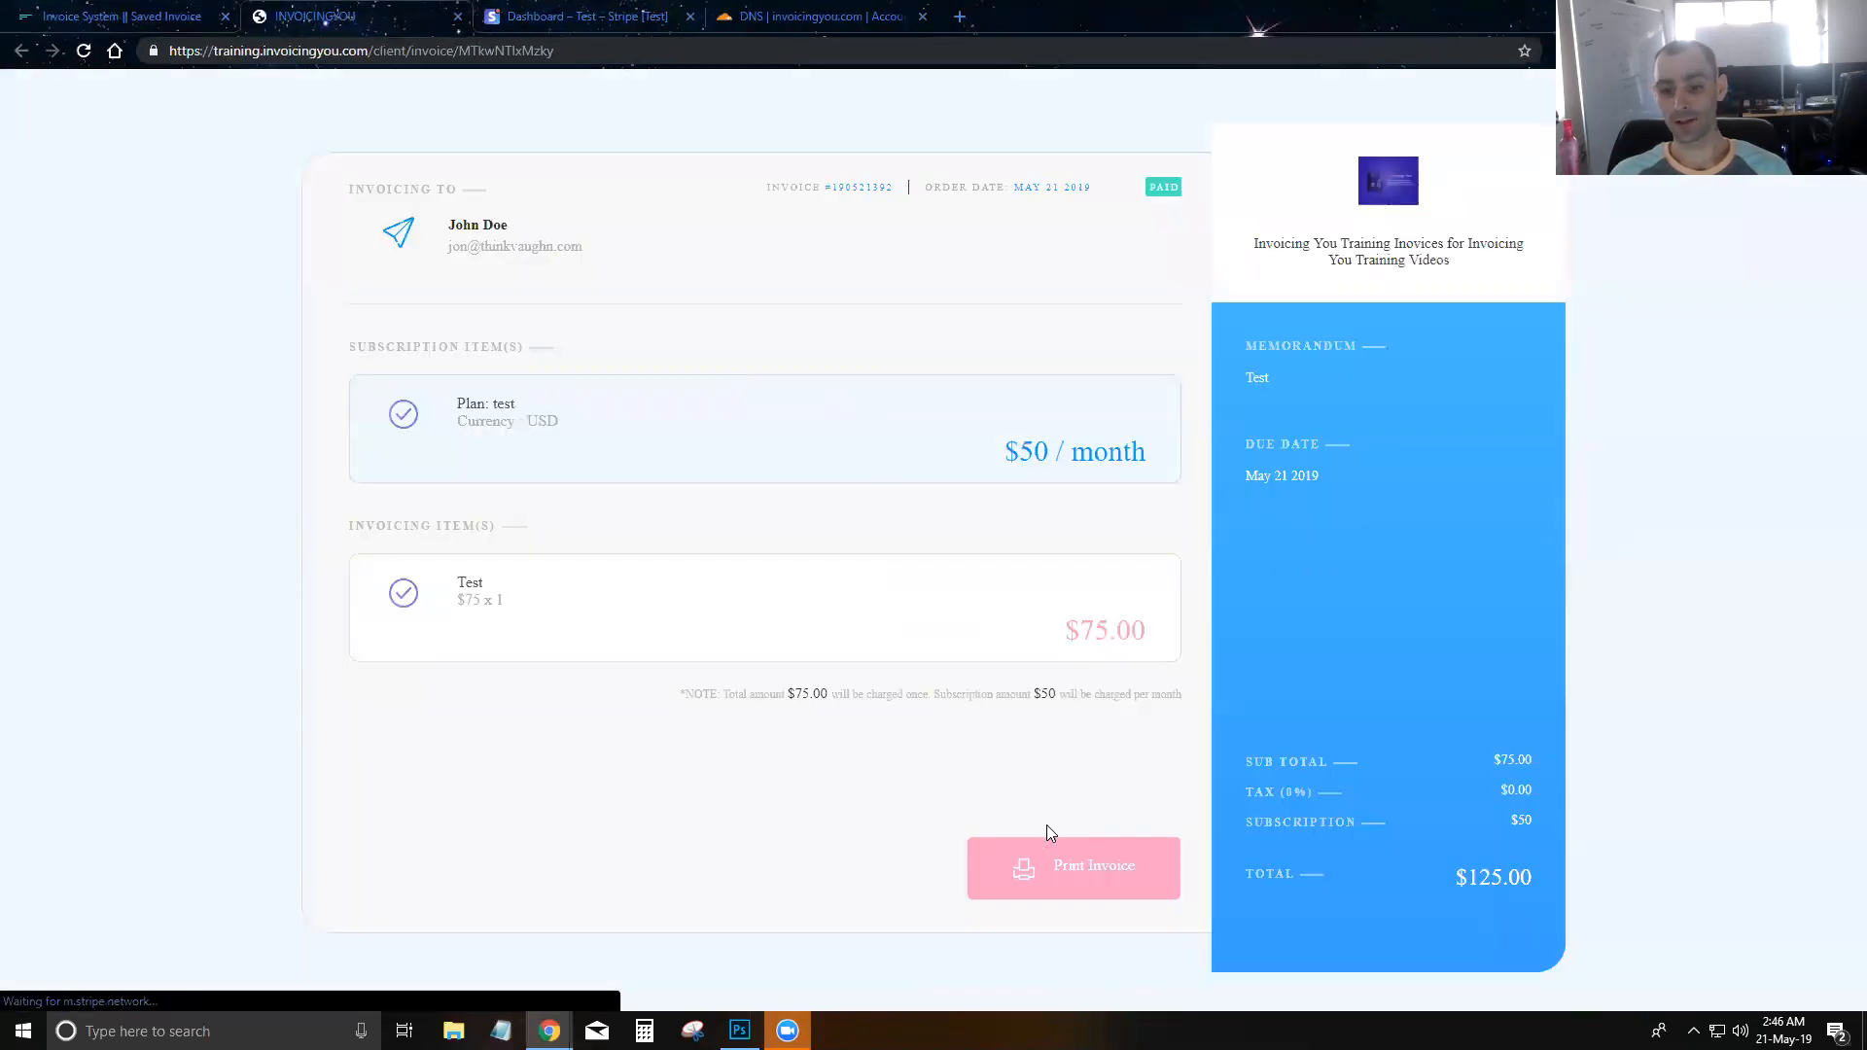
double_click(1155, 189)
Switch to the customer's page in the Stripe dashboard, reload it, and review the payments, subscriptions and invoices.
click(559, 18)
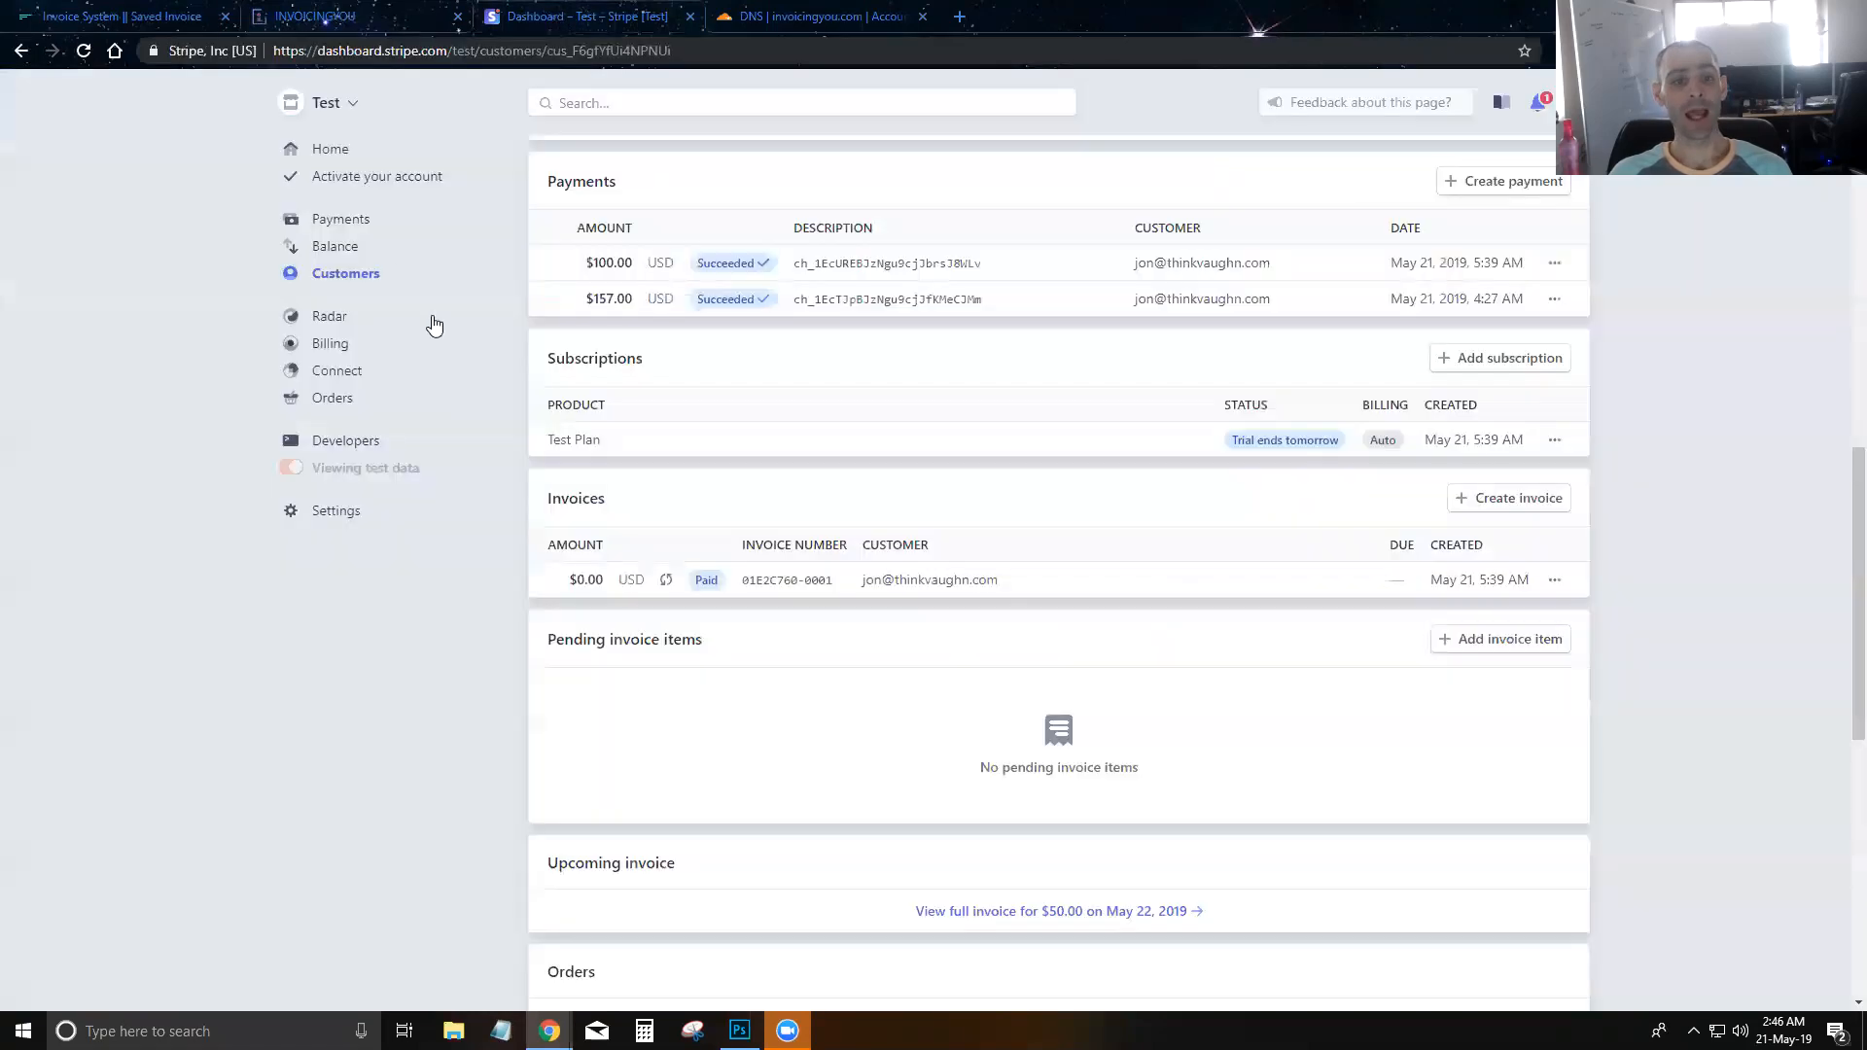
click(84, 51)
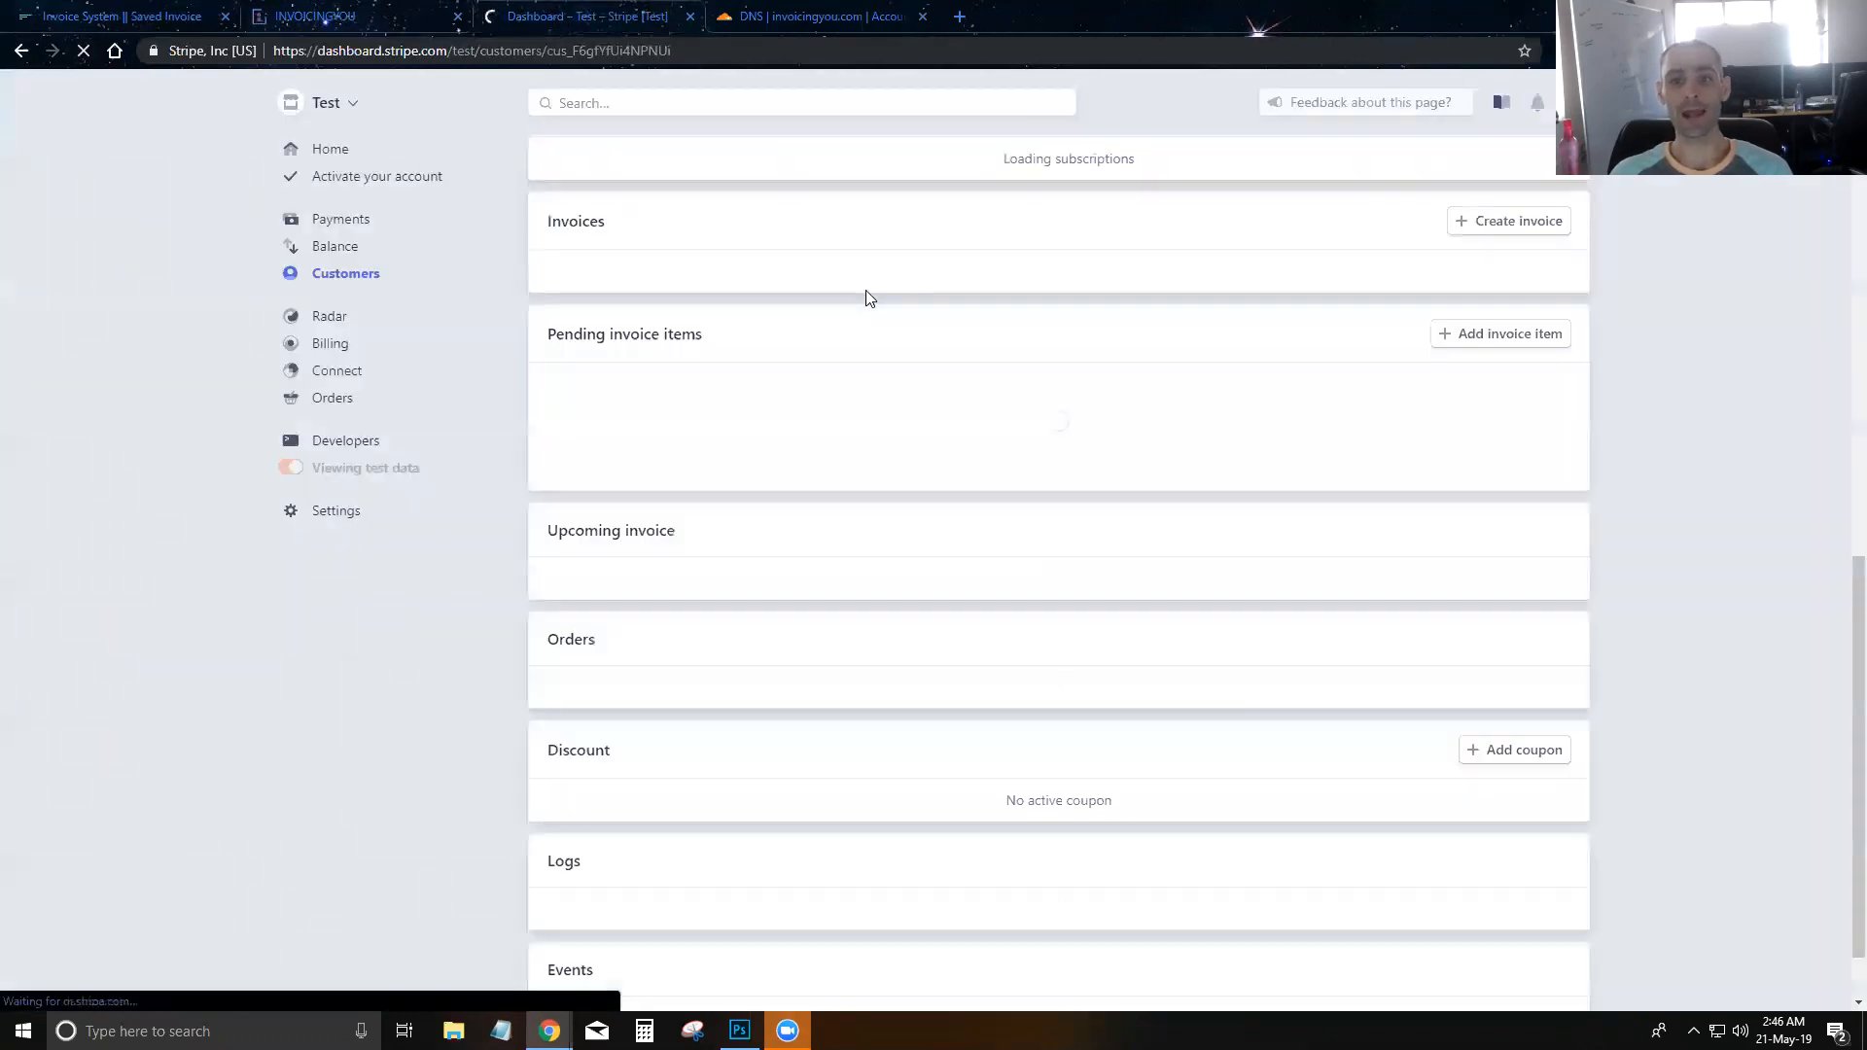
scroll(832, 289, up, 4)
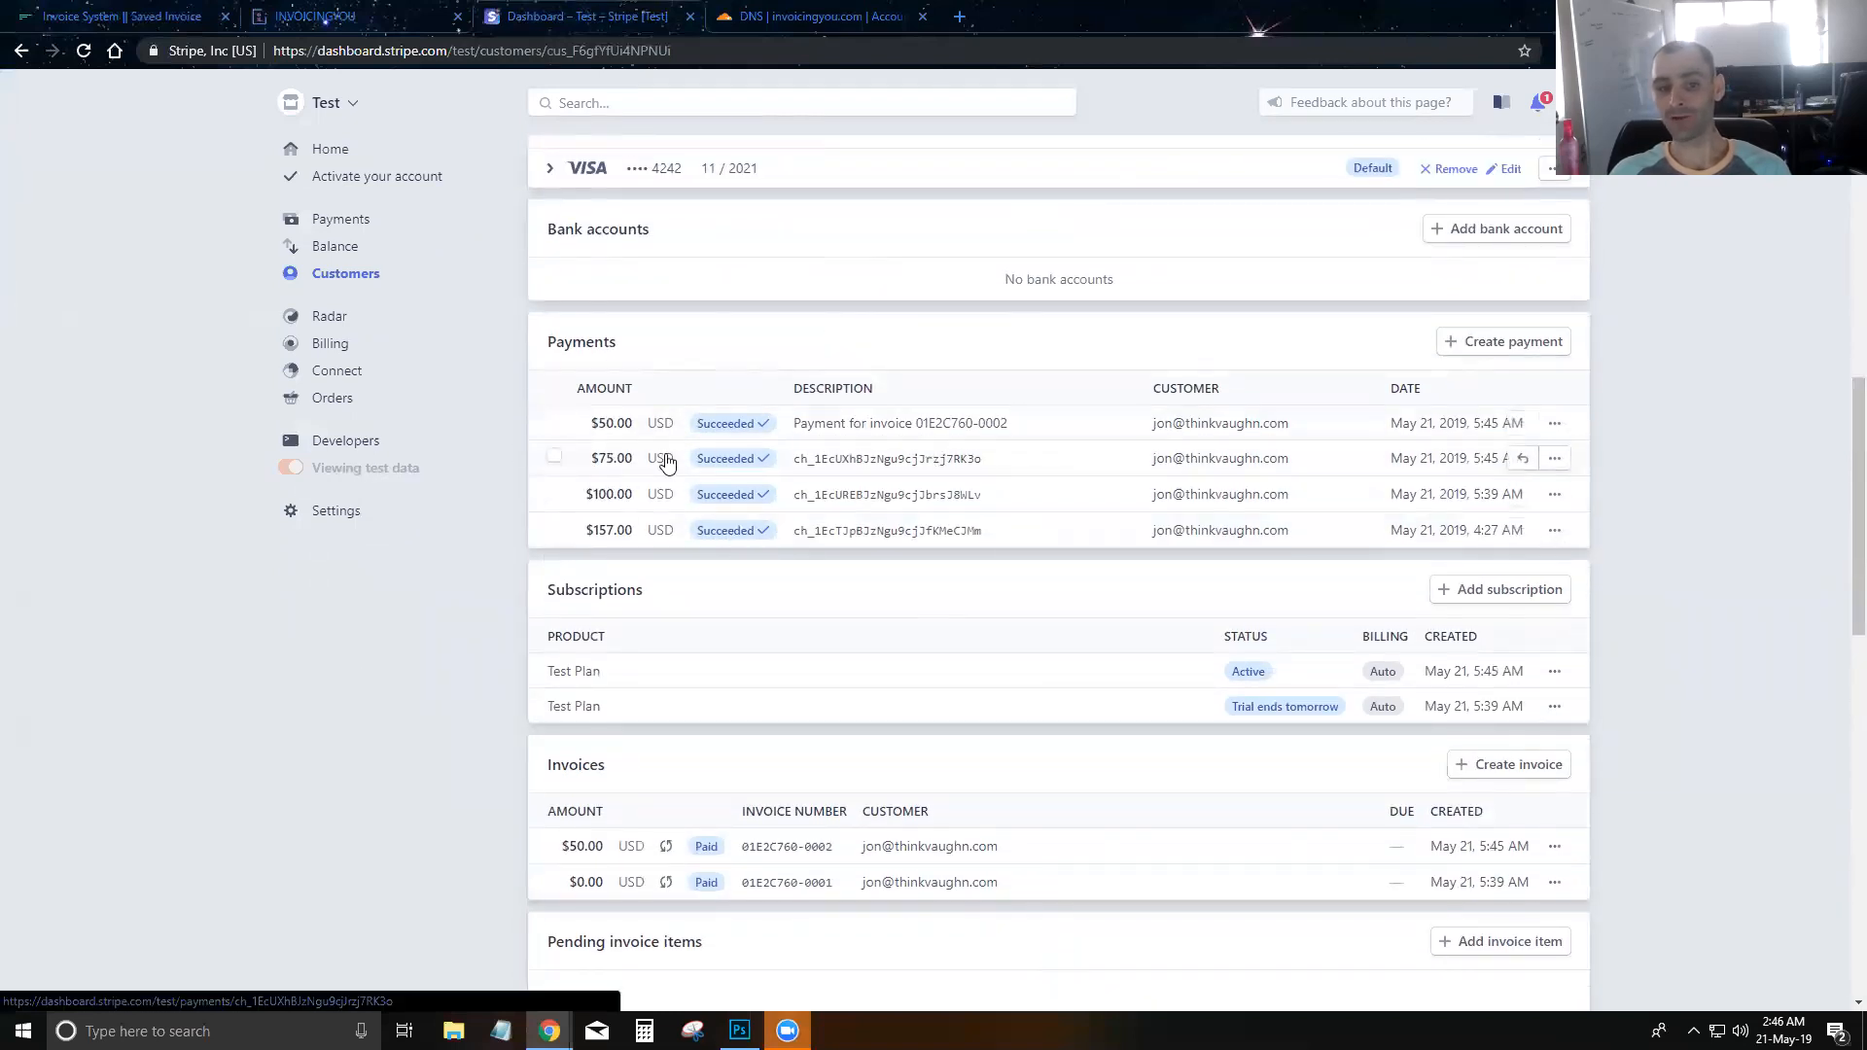
scroll(715, 431, down, 2)
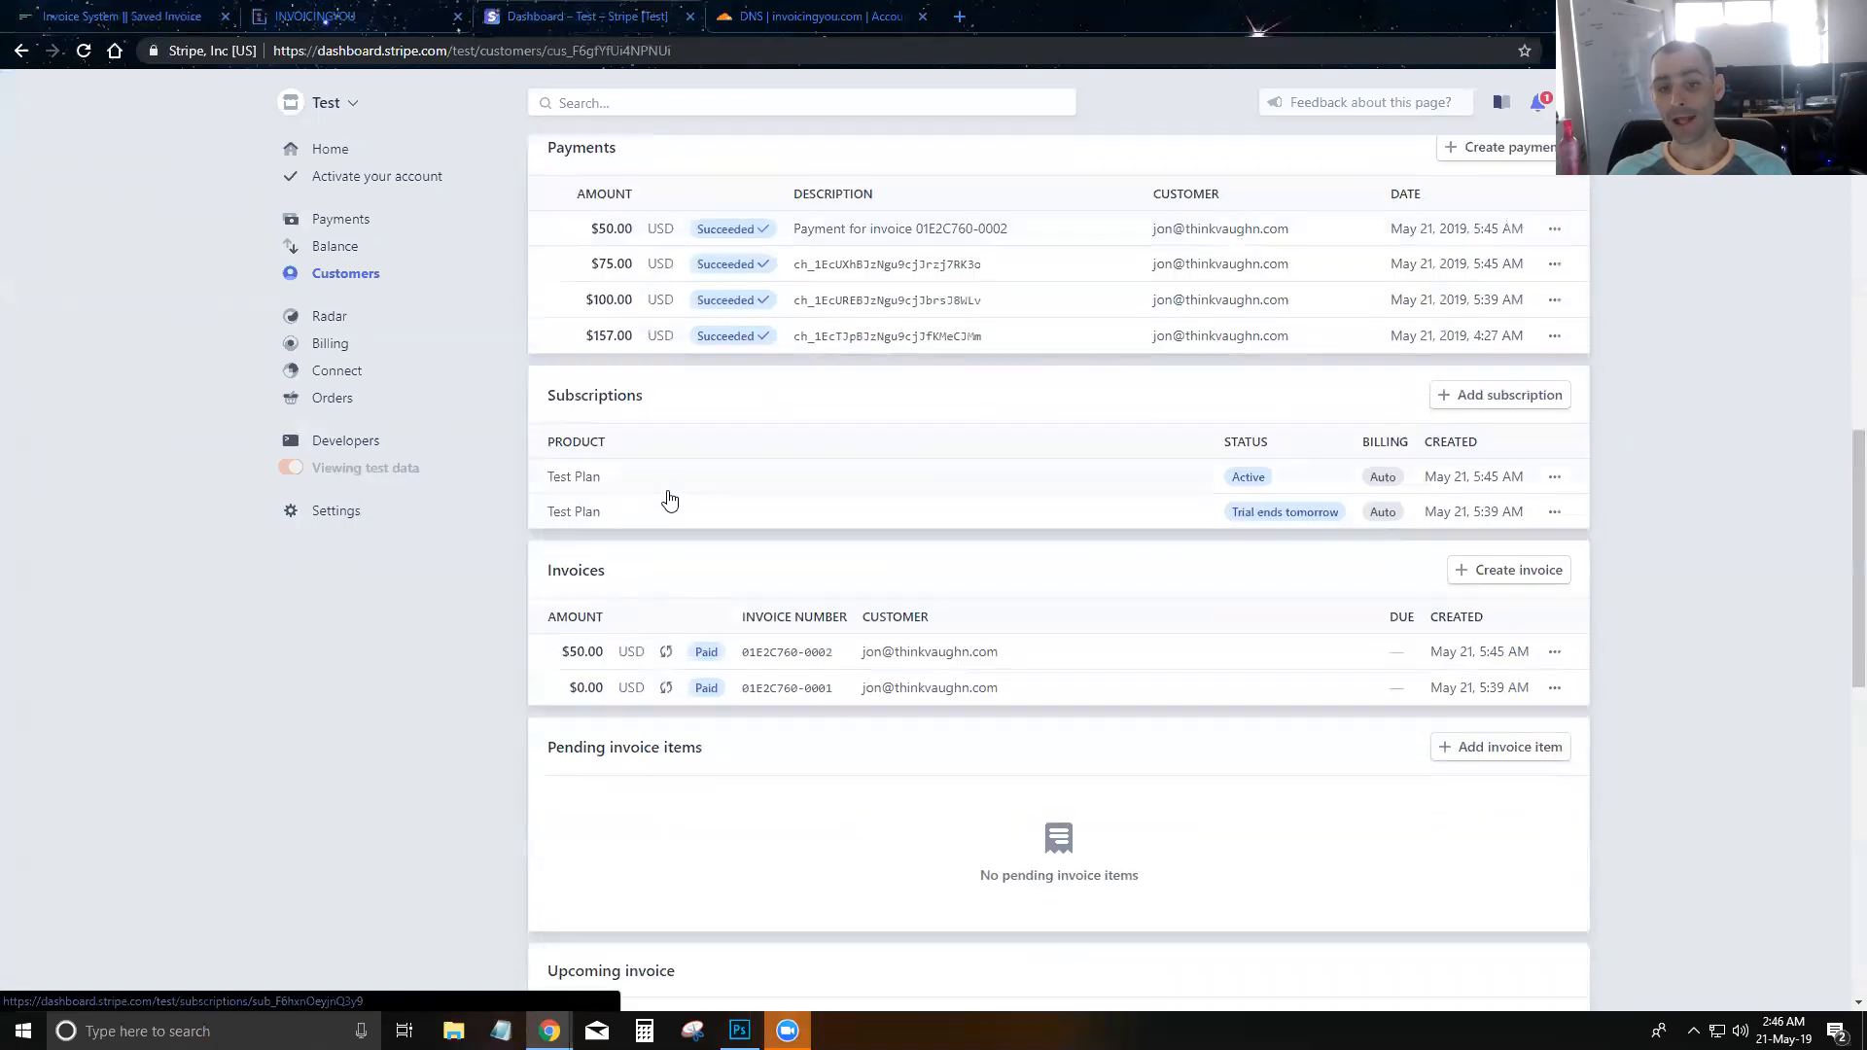